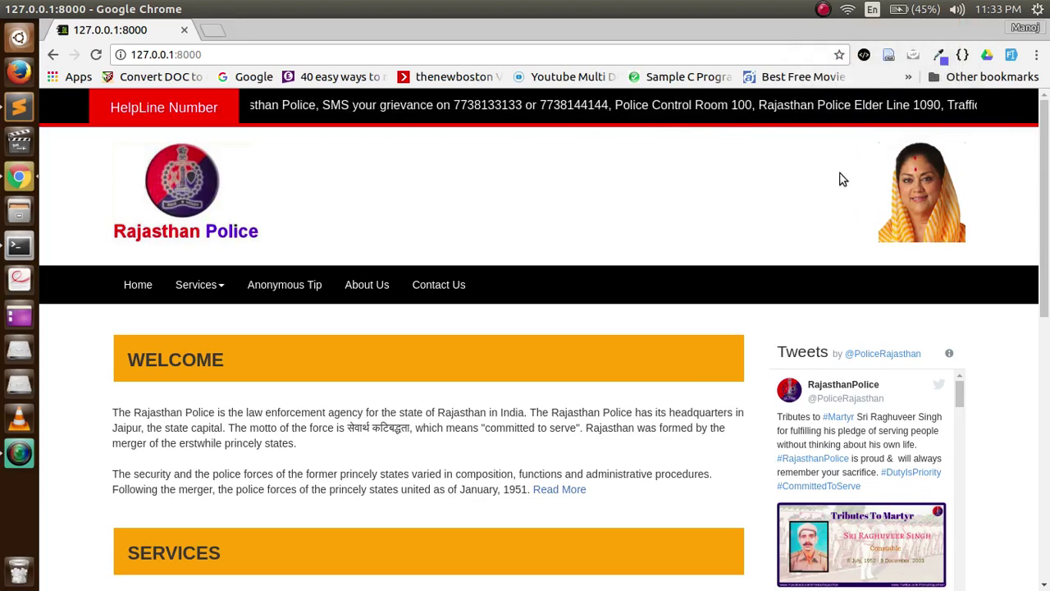
Step: Scroll down to the home page Services cards and open the Criminal Directory listing
scroll(841, 179, "down", 1)
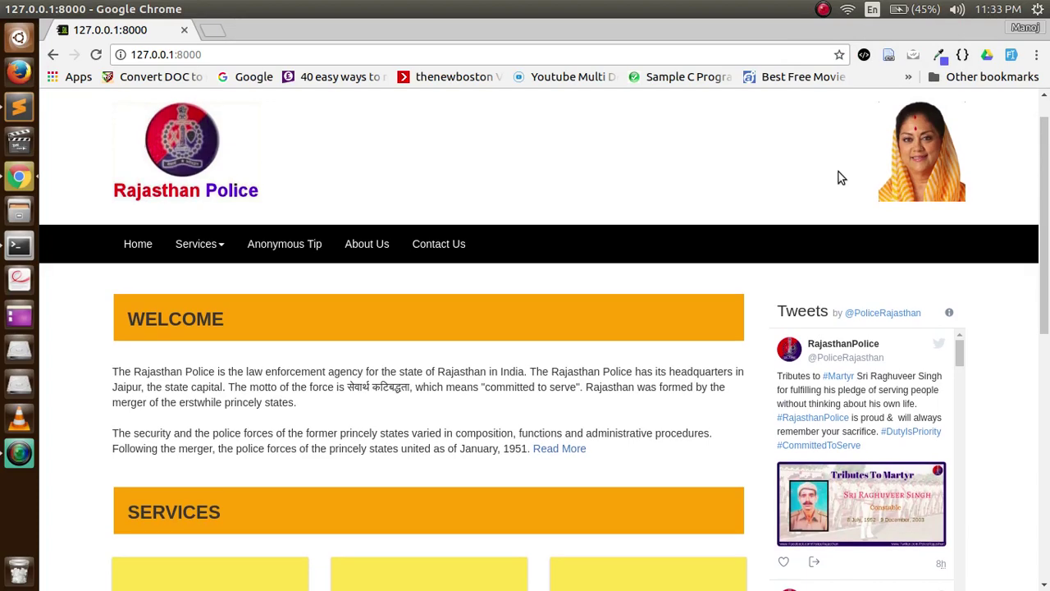
scroll(710, 150, "down", 2)
scroll(708, 156, "down", 6)
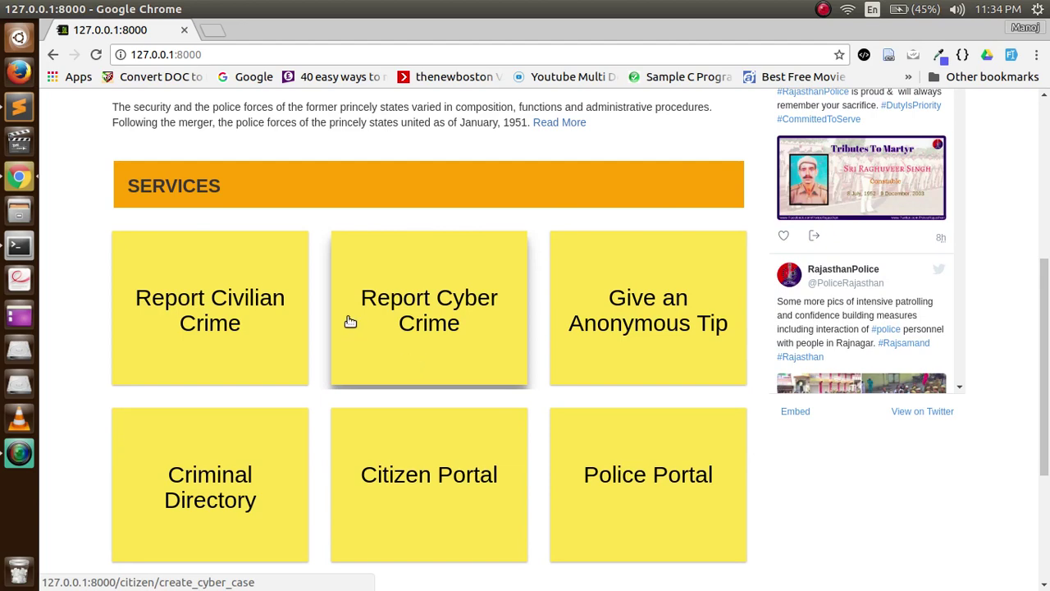
scroll(328, 337, "down", 1)
left_click(256, 431)
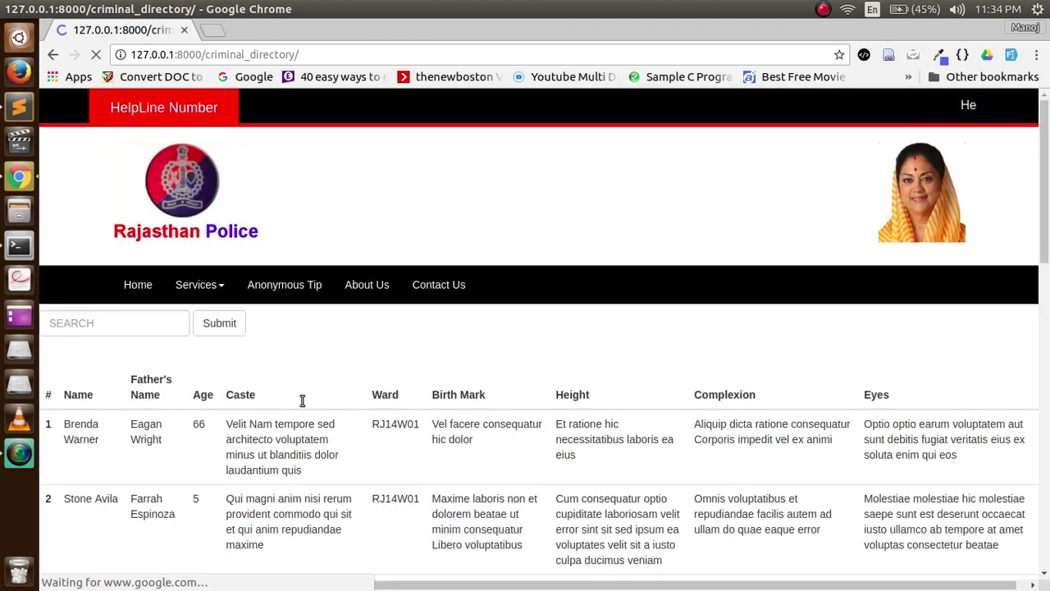
Step: Search the Criminal Directory for 'stone' to narrow it to one record
scroll(433, 374, "down", 1)
mouse_move(1046, 194)
left_mouse_down()
mouse_move(1047, 255)
mouse_move(1048, 201)
left_mouse_up()
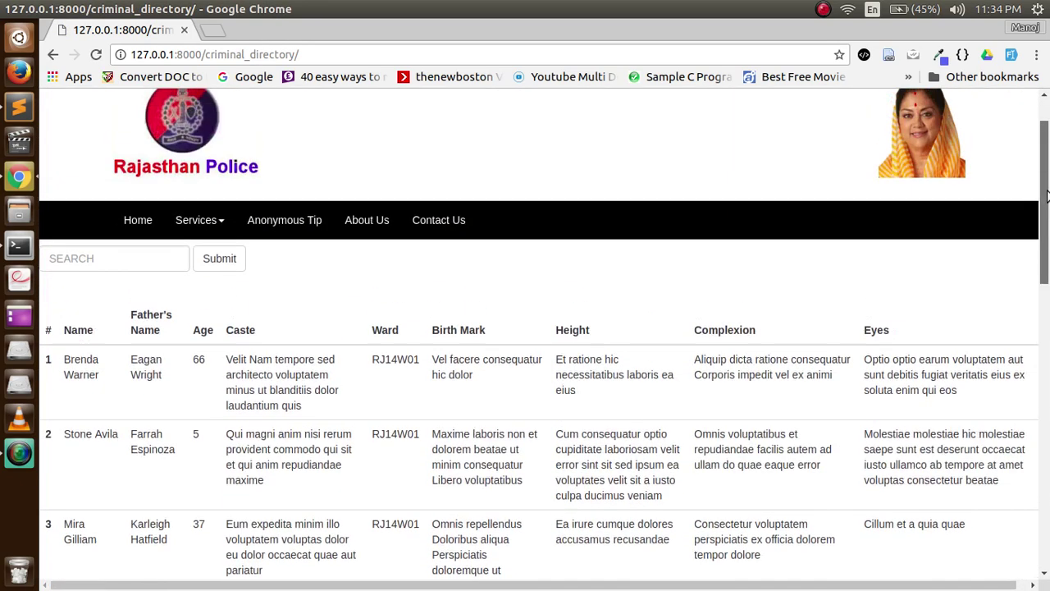
left_click(135, 262)
type("w")
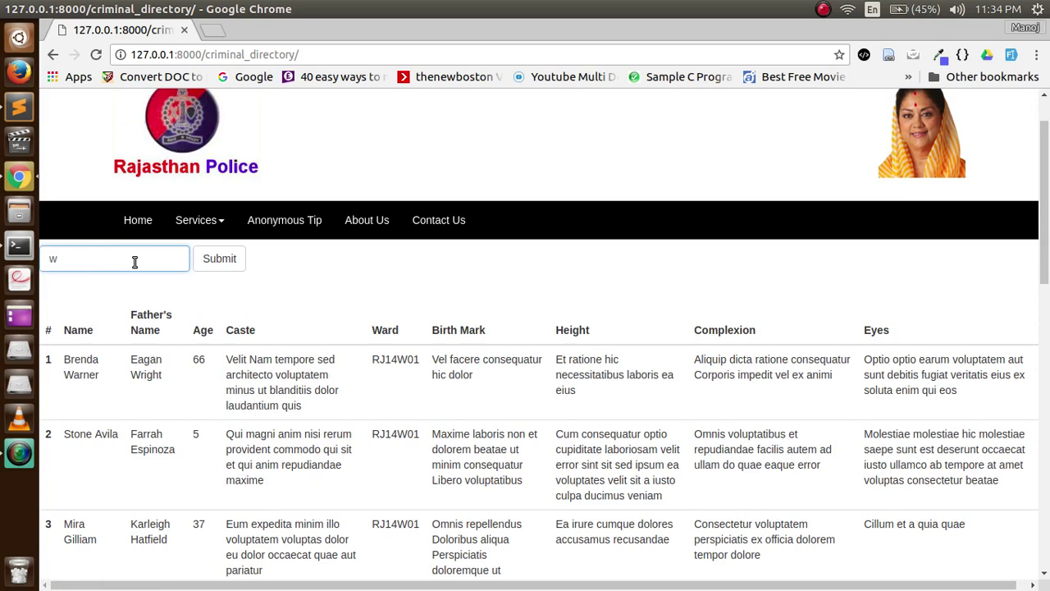
key("BackSpace")
type("stone")
key("Return")
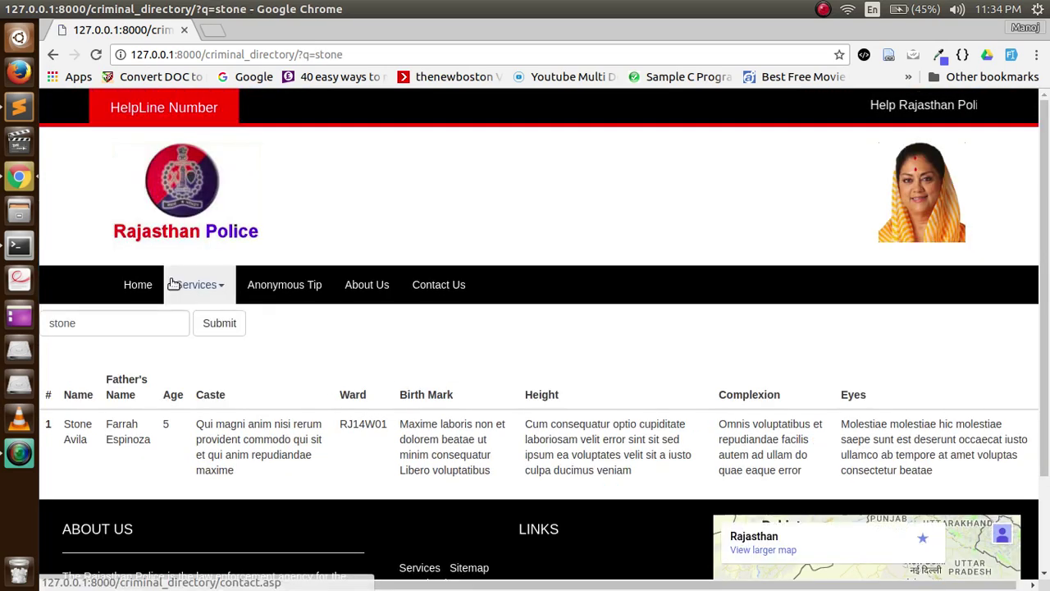
Step: Return home and open the Anonymous Tip form, autofilled with sample values
left_click(150, 285)
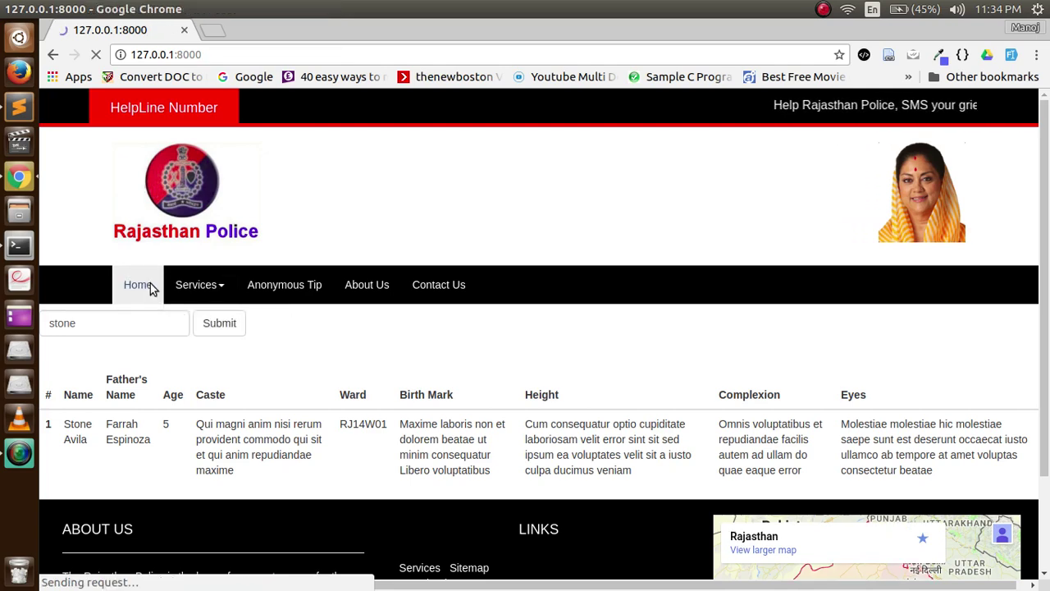
scroll(579, 435, "down", 5)
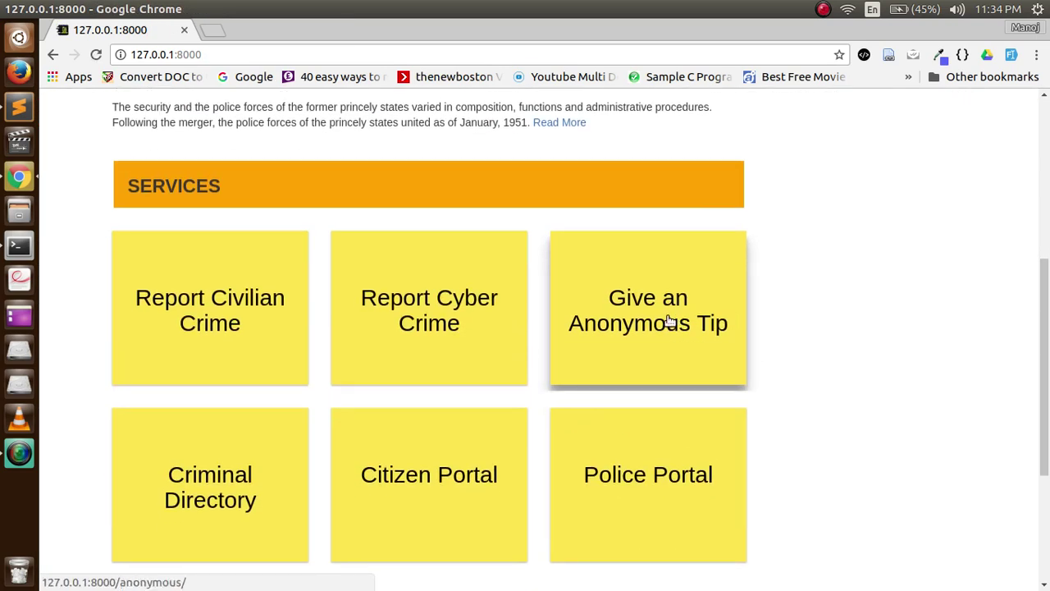
left_click(666, 320)
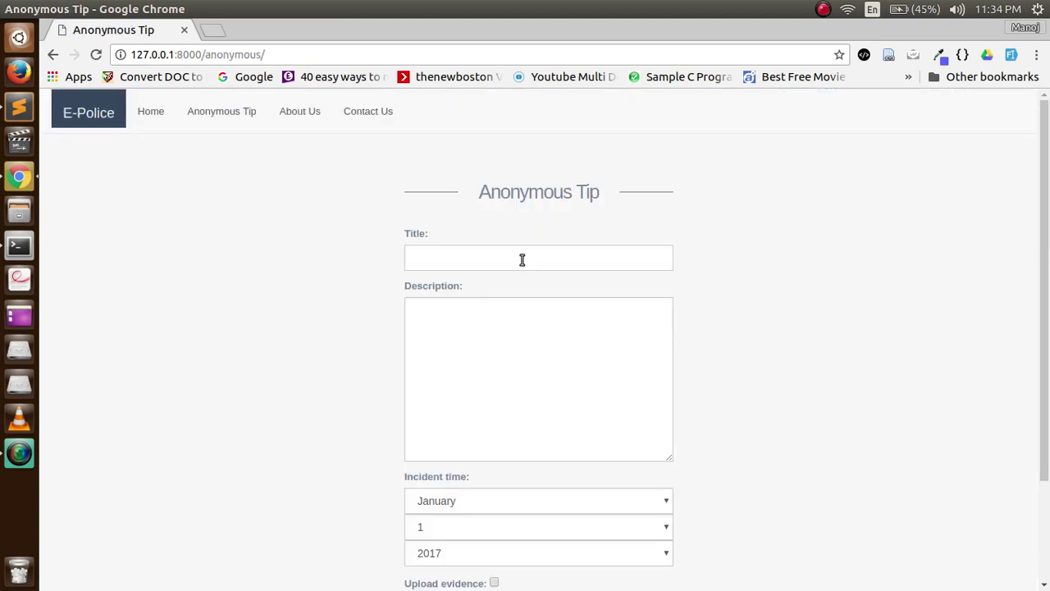
key("alt+shift+f")
Step: Tick Upload evidence and submit the anonymous tip
scroll(522, 263, "down", 3)
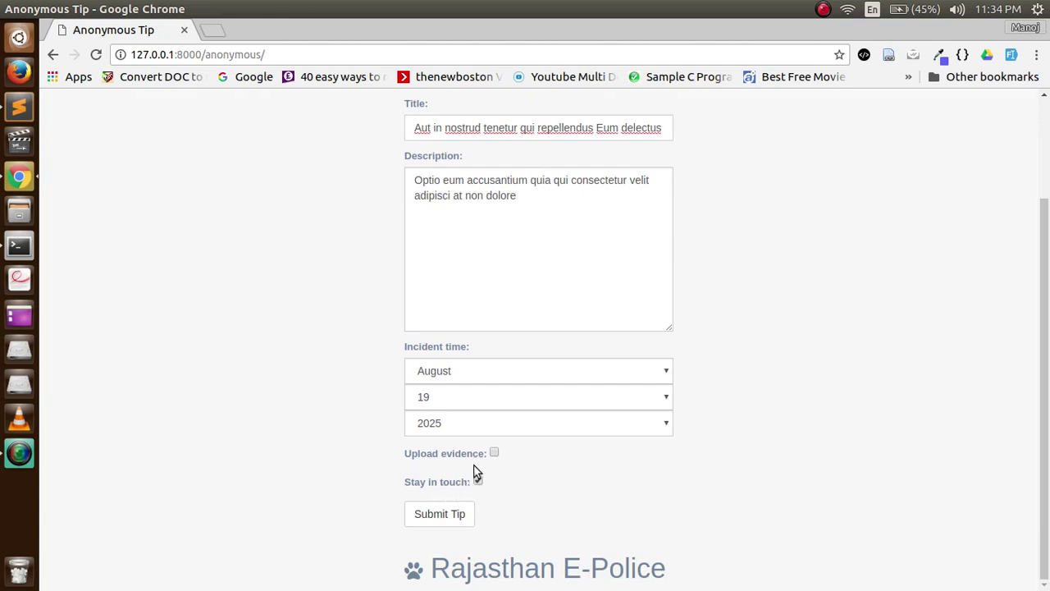
left_click(494, 454)
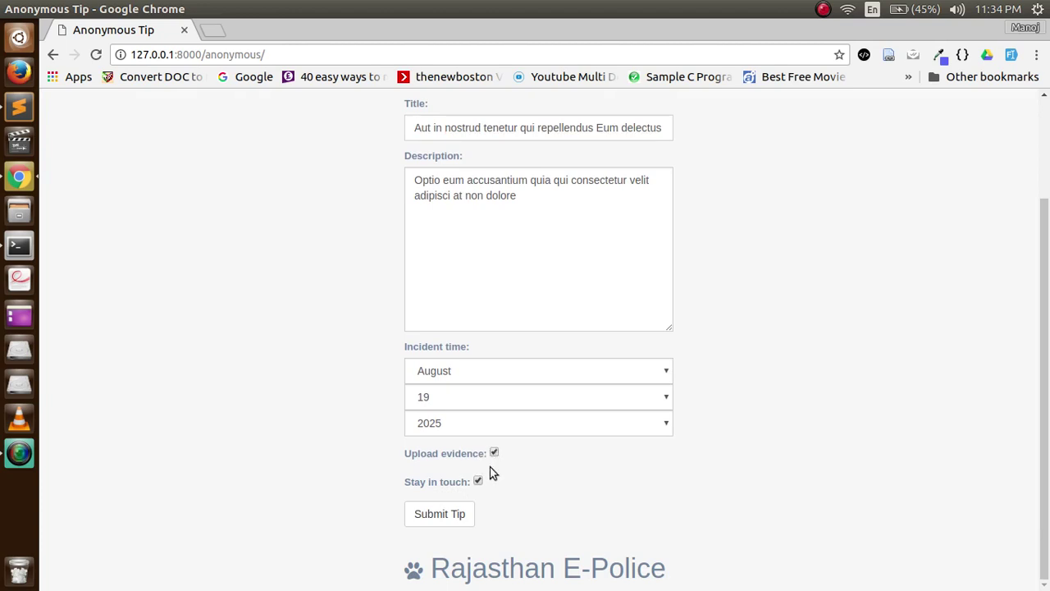
left_click(462, 514)
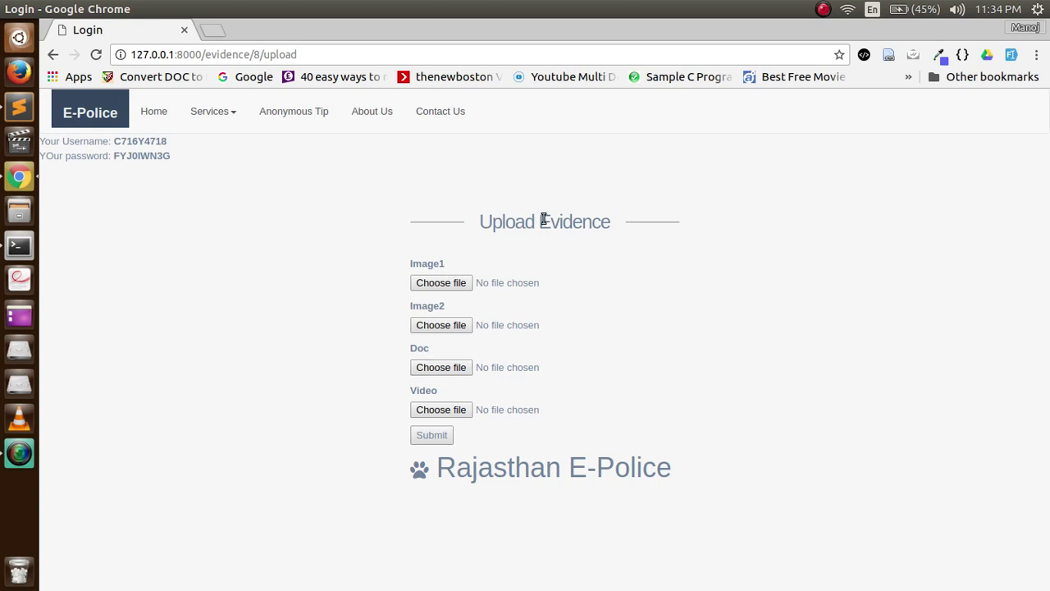
Step: Attach abstract-2743017_1920.jpg from Downloads as Image1 and upload it as evidence
left_click(421, 287)
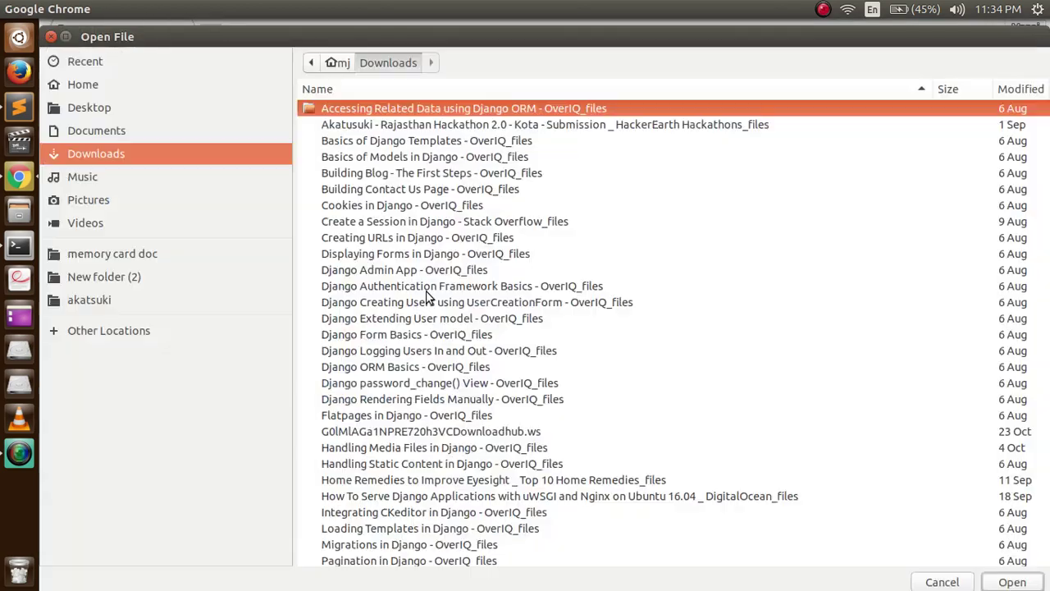
scroll(483, 376, "down", 3)
scroll(482, 376, "down", 4)
left_click(457, 393)
scroll(457, 393, "down", 1)
left_click(496, 420)
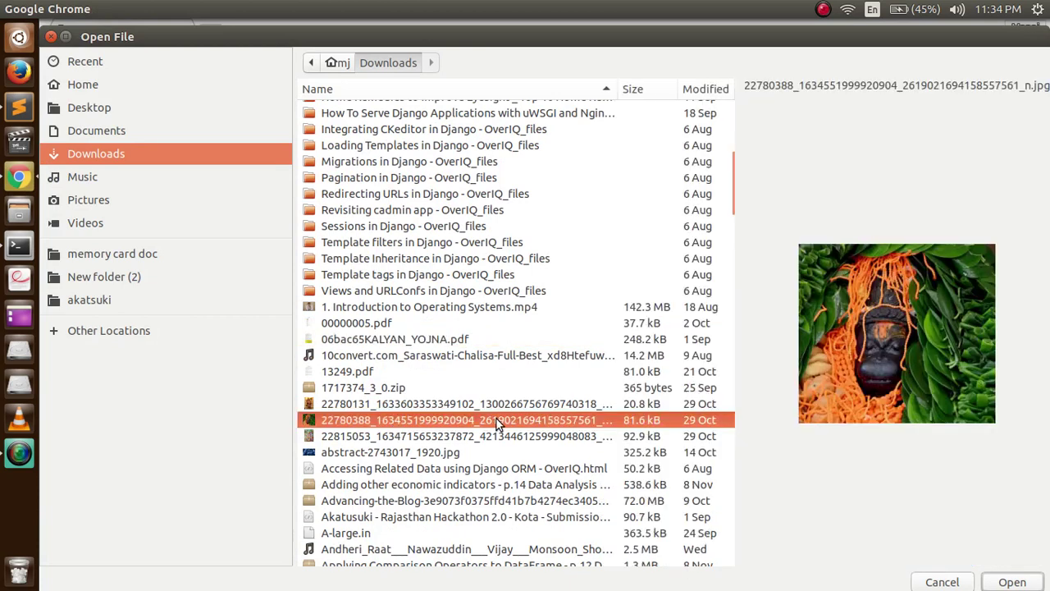
left_click(447, 452)
left_click(1013, 582)
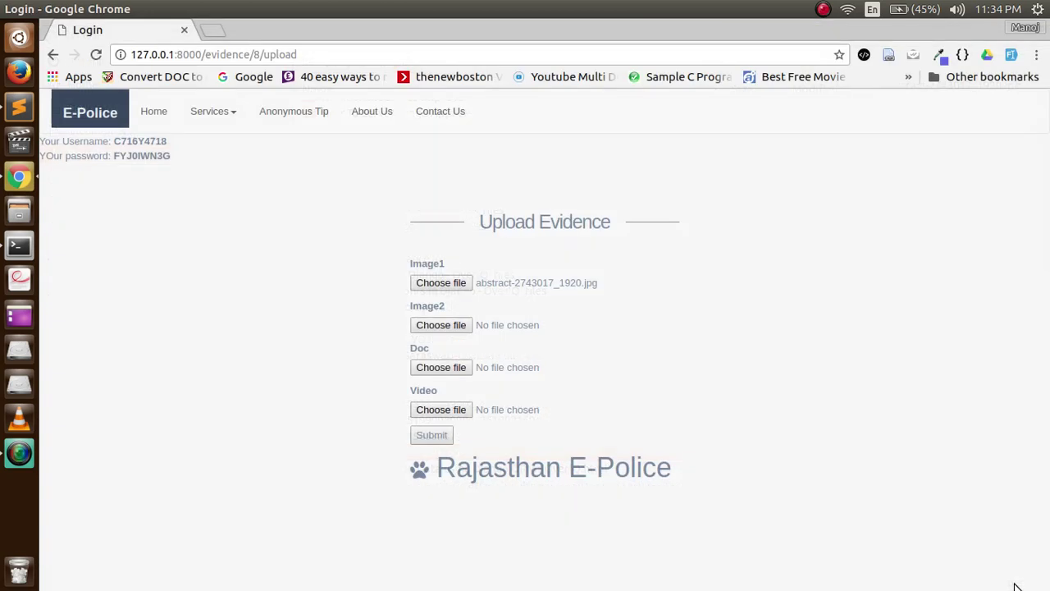
left_click(430, 437)
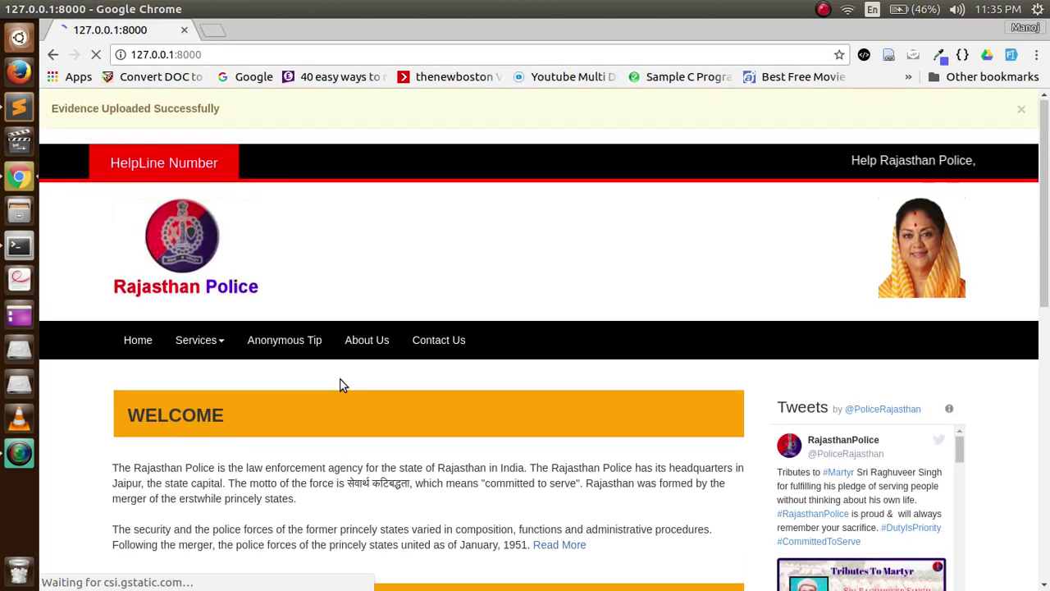
Step: Open the Citizen Portal registration form and autofill it with sample values
scroll(340, 378, "down", 6)
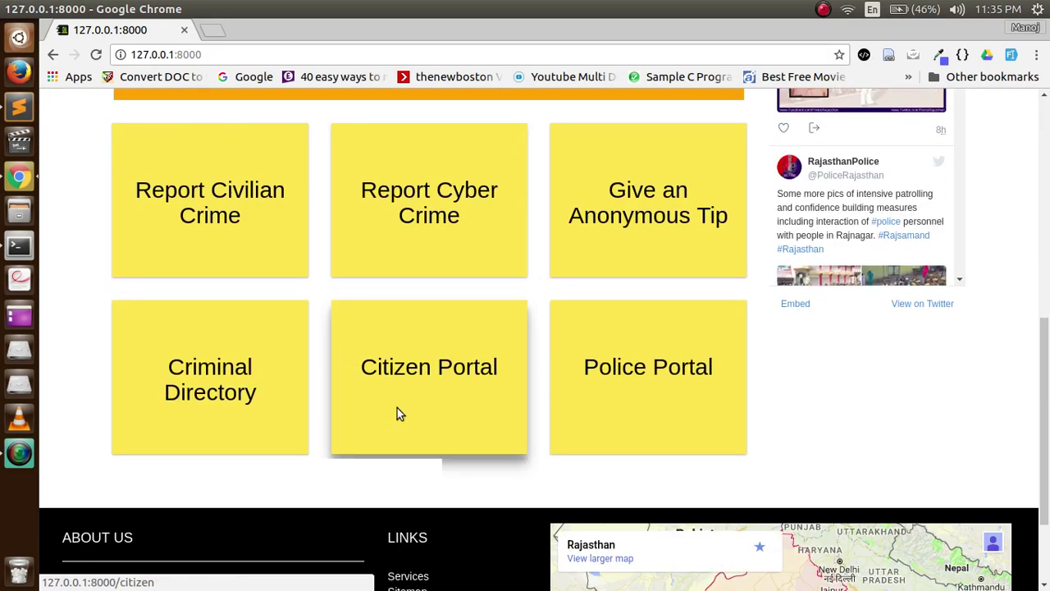
left_click(398, 413)
left_click(489, 385)
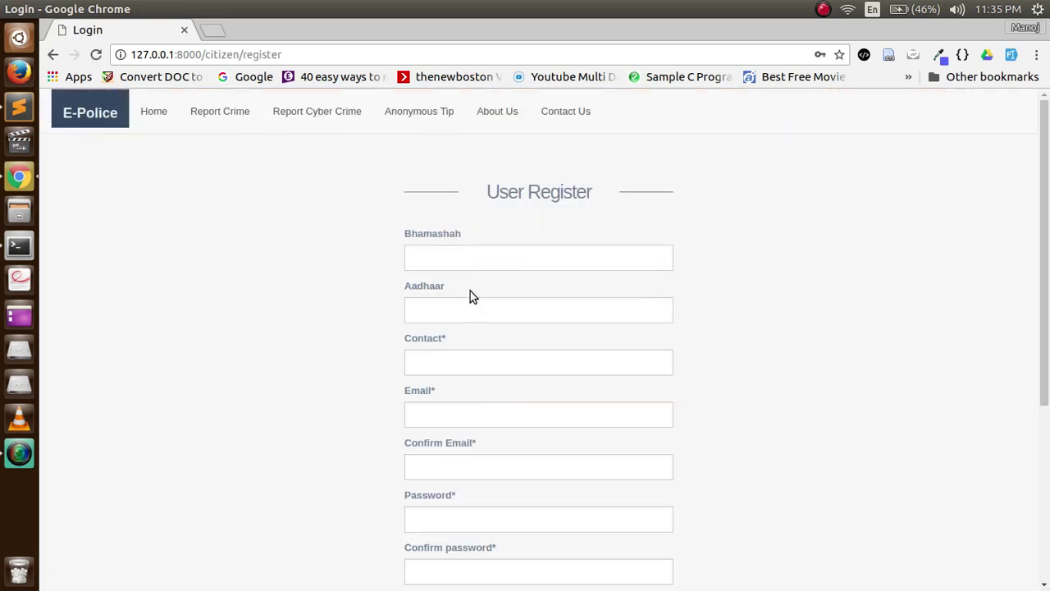
key("alt+shift+f")
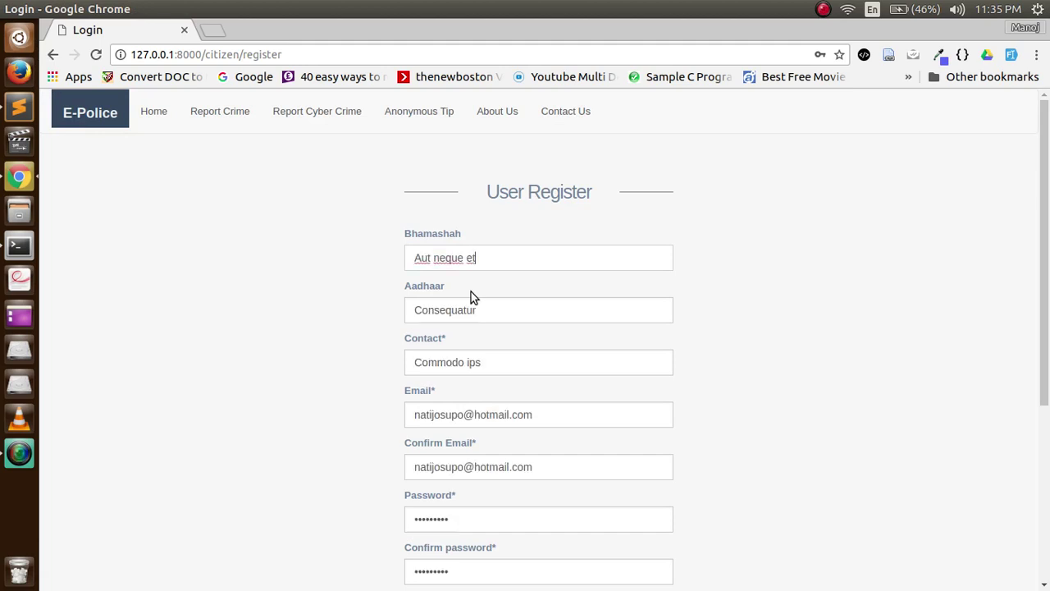
Step: Refill the Bhamashah and Aadhaar fields from saved autofill entries
key("BackSpace")
key("BackSpace")
key("BackSpace")
key("BackSpace")
key("BackSpace")
key("BackSpace")
key("BackSpace")
key("BackSpace")
key("BackSpace")
key("BackSpace")
key("BackSpace")
type("w")
left_click(480, 282)
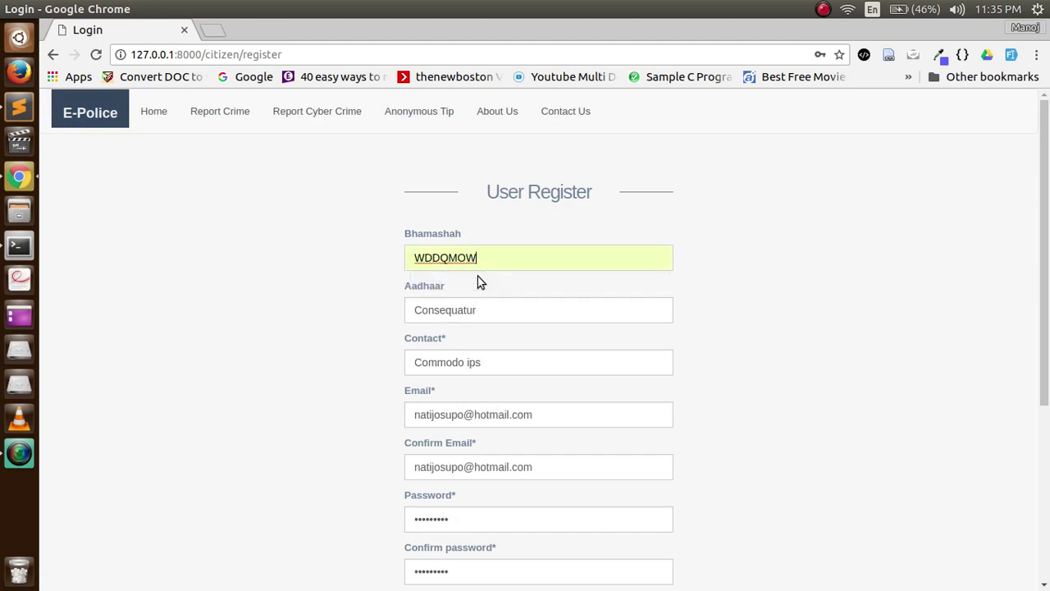
left_click(484, 307)
key("BackSpace")
key("BackSpace")
key("BackSpace")
key("BackSpace")
key("BackSpace")
key("BackSpace")
key("BackSpace")
key("BackSpace")
type("7")
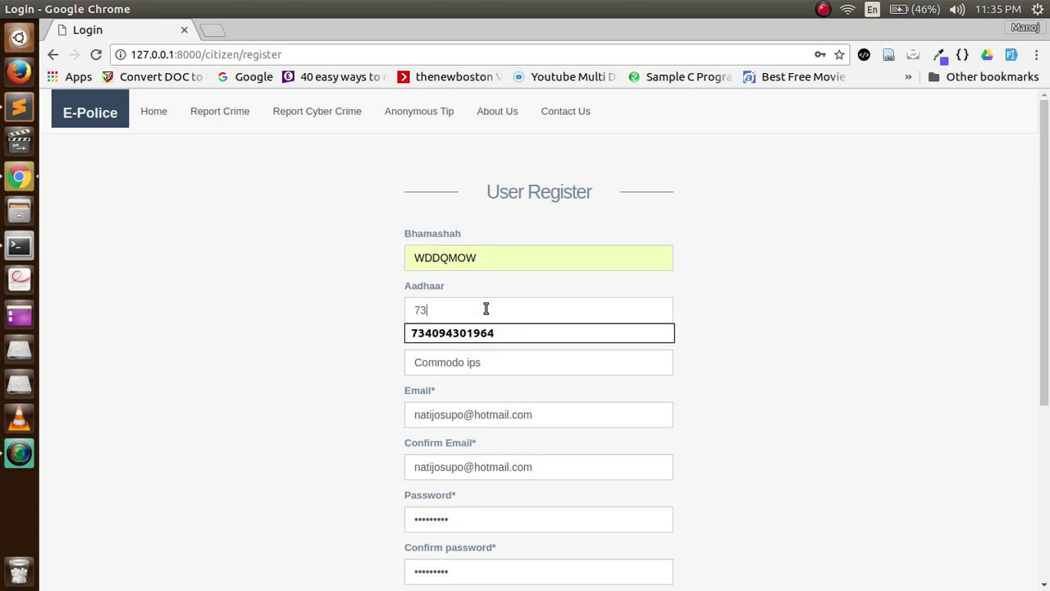
type("3")
key("Down")
key("Return")
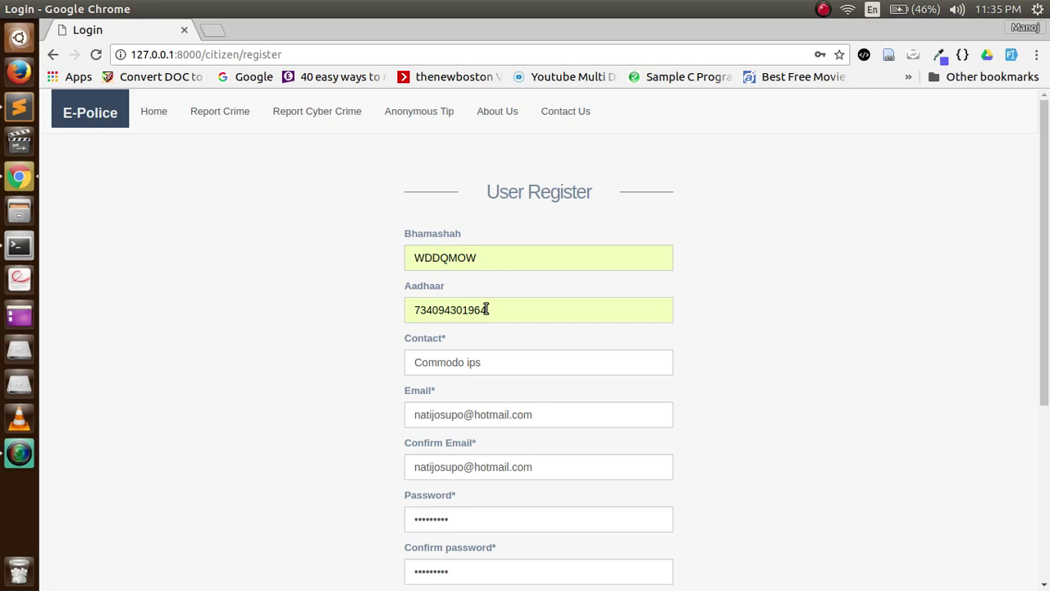
Step: Leave registration for the User Login page through the Sign In link
scroll(488, 308, "down", 4)
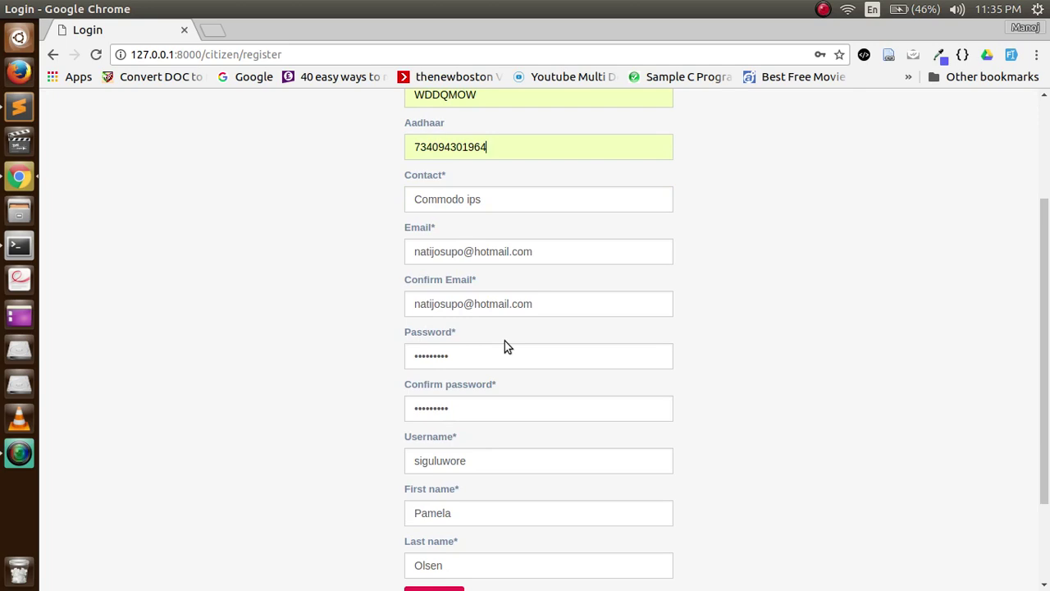
scroll(558, 424, "down", 3)
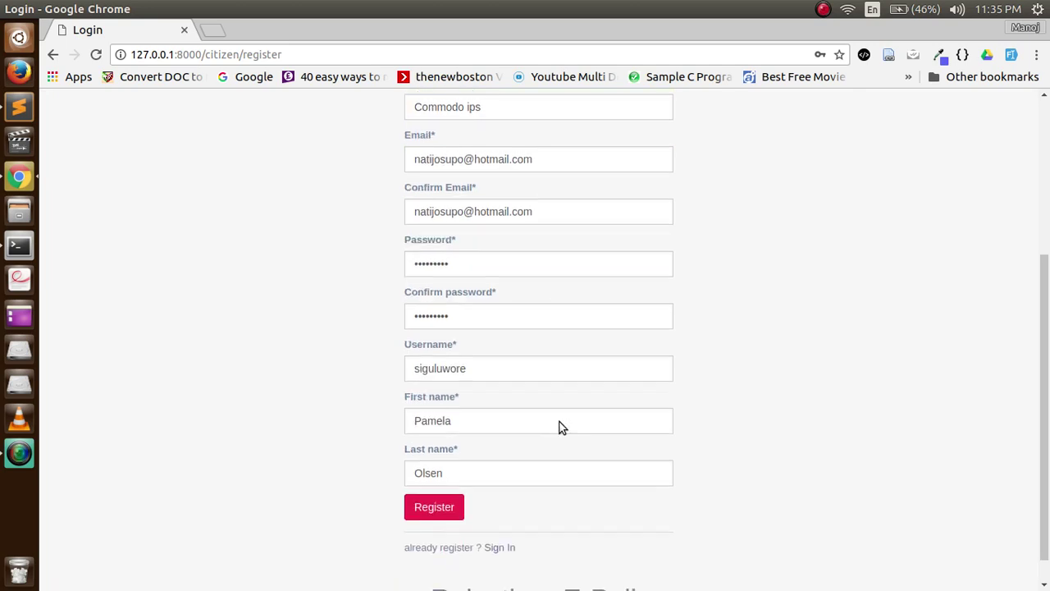
left_click(499, 517)
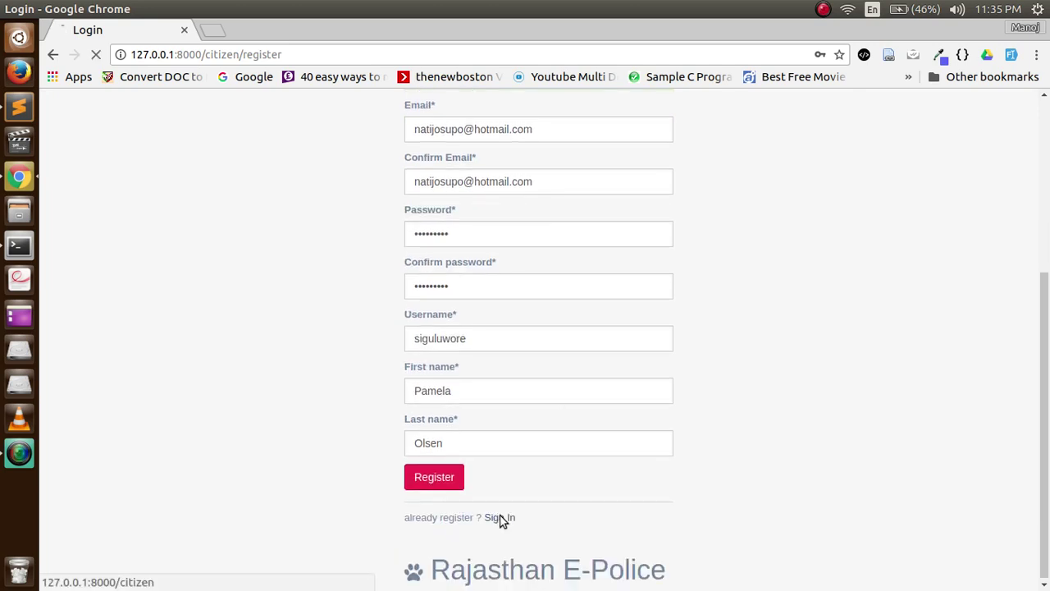
left_click(485, 264)
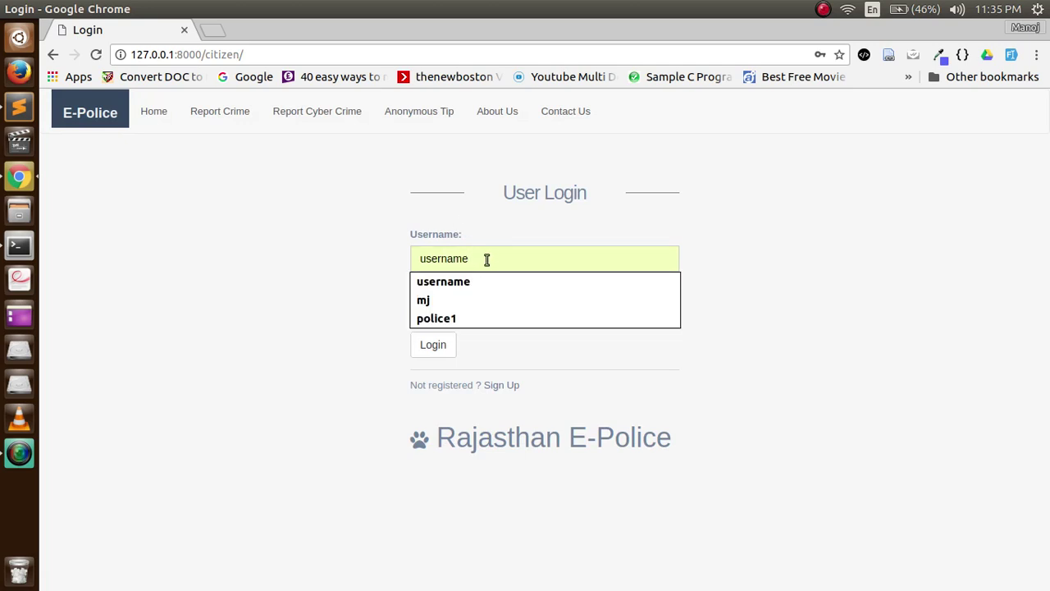
Step: Log in with the saved 'username' account and scroll the dashboard's 7-case summary and ward map
left_click(487, 281)
left_click(441, 343)
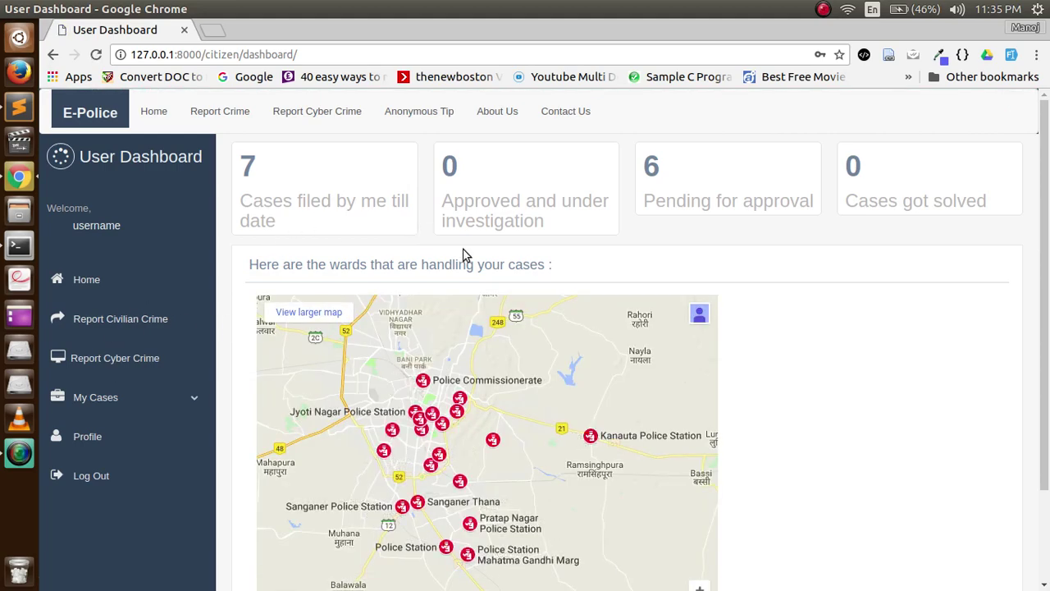
scroll(659, 257, "down", 2)
scroll(672, 318, "up", 2)
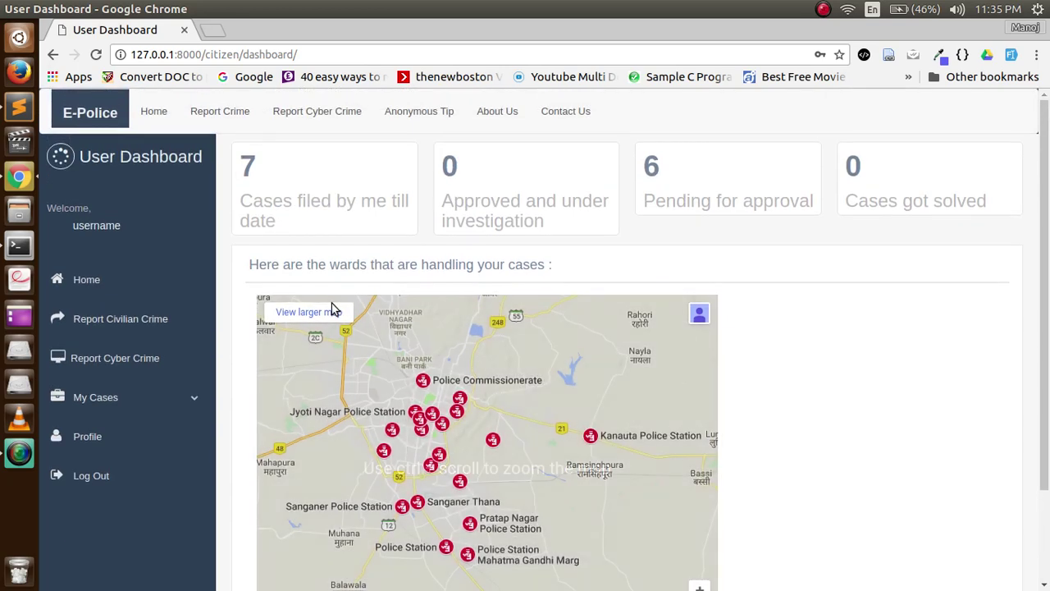
scroll(759, 402, "down", 3)
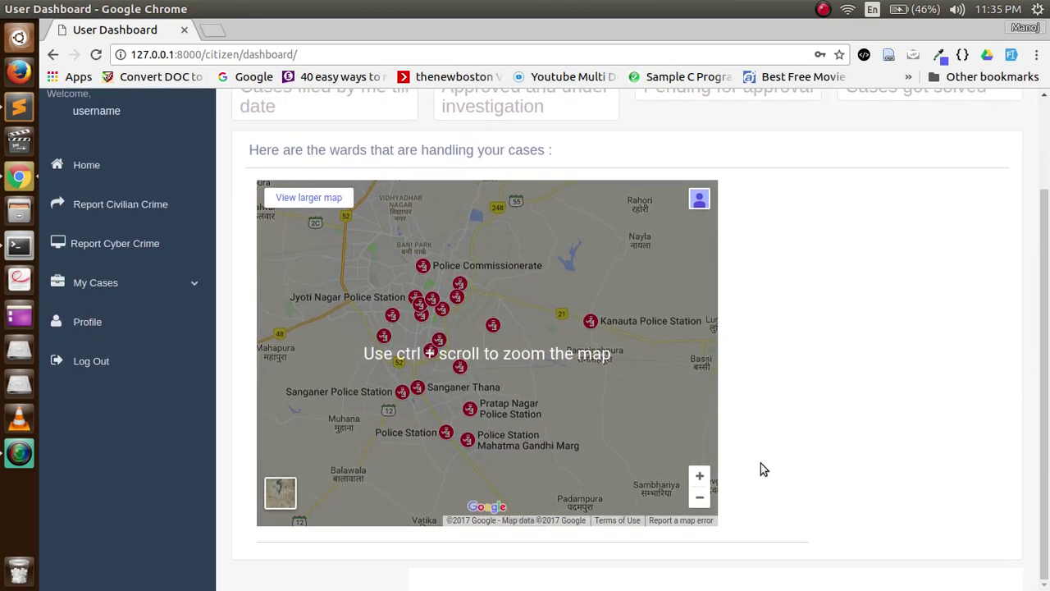
scroll(417, 271, "up", 1)
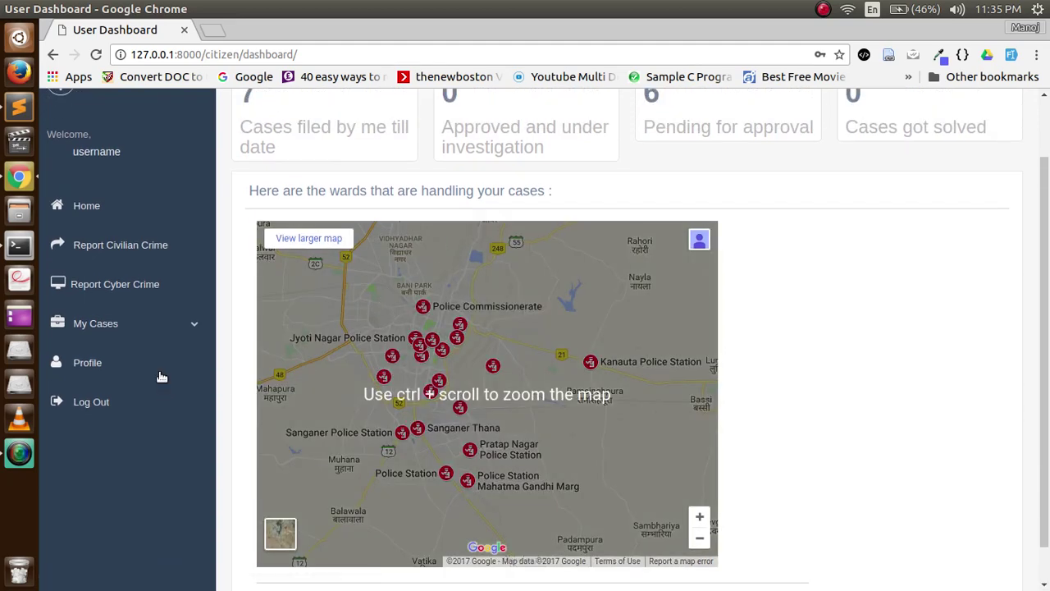
Step: Open Report Civilian Crime in a new tab and autofill the File FIR form
middle_click(109, 249)
left_click(215, 30)
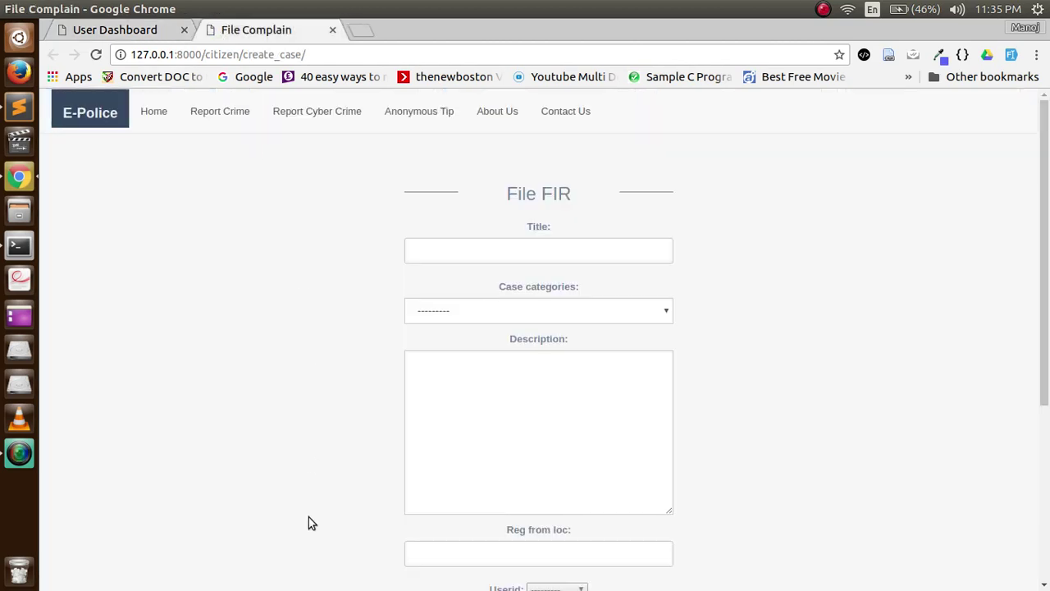
left_click(470, 255)
left_click(479, 307)
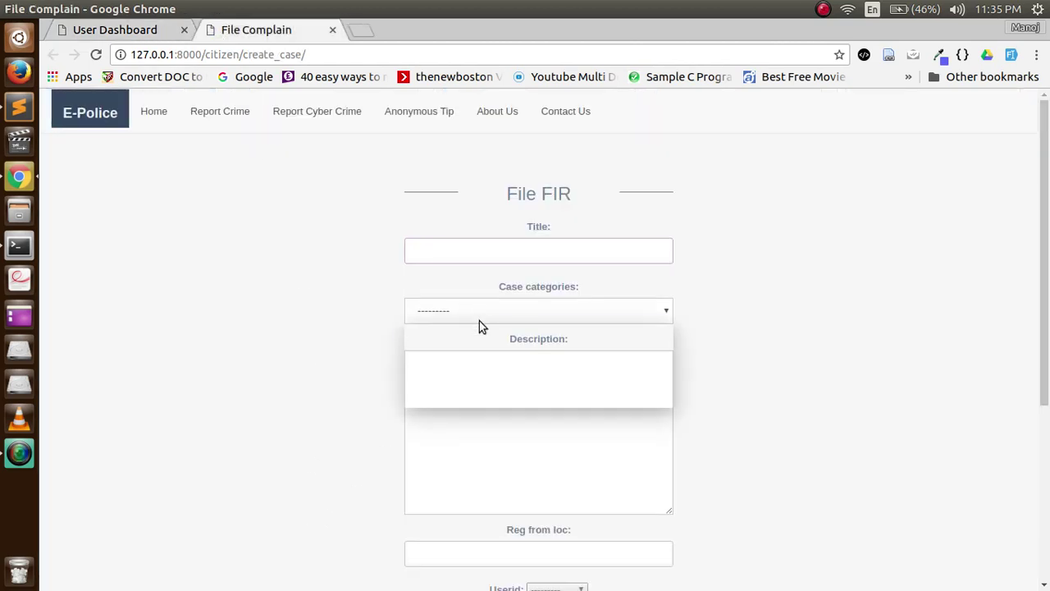
left_click(461, 249)
key("Return")
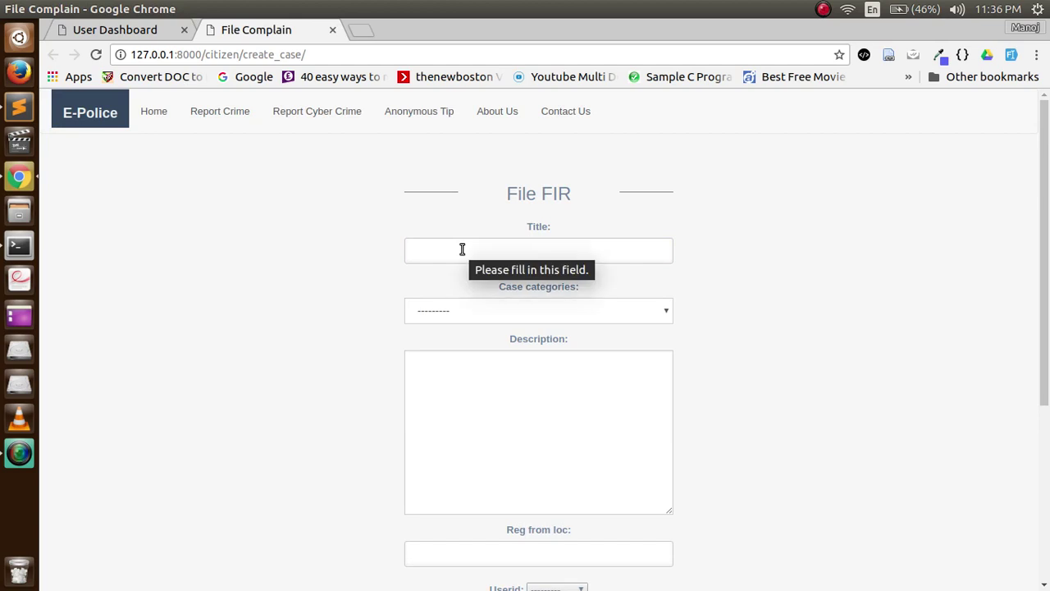
key("alt+shift+f")
Step: Set Userid to username and submit the Kidnapping FIR for ward RJ14W01
scroll(505, 328, "down", 6)
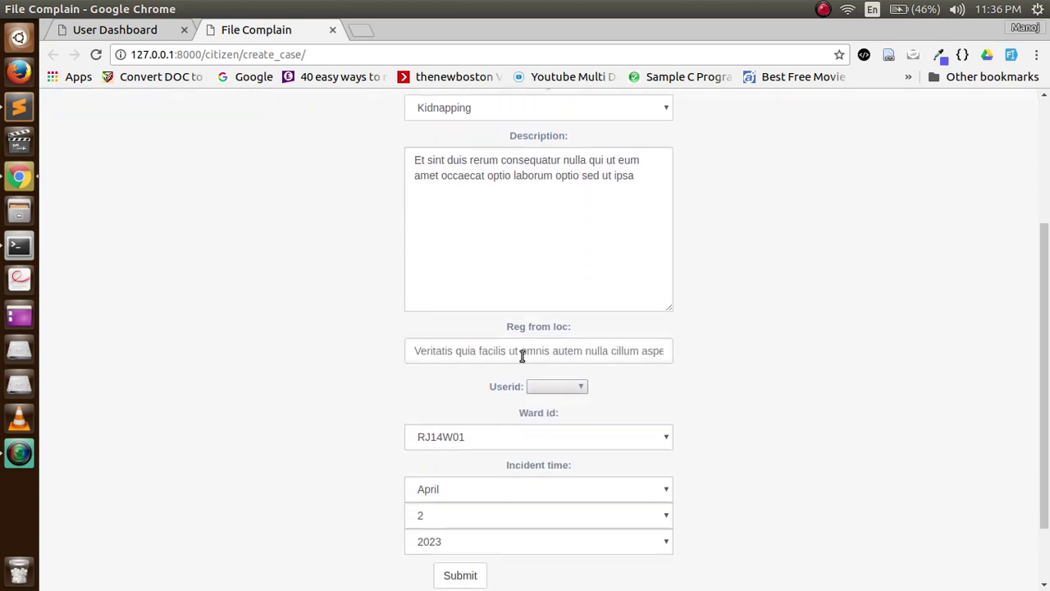
left_click(571, 309)
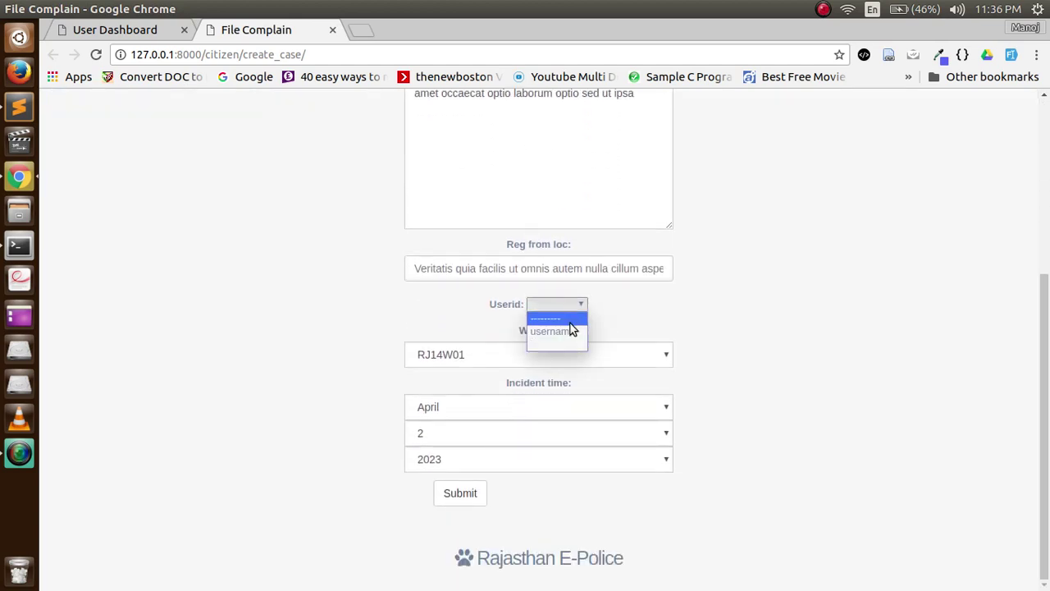
left_click(570, 329)
left_click(454, 490)
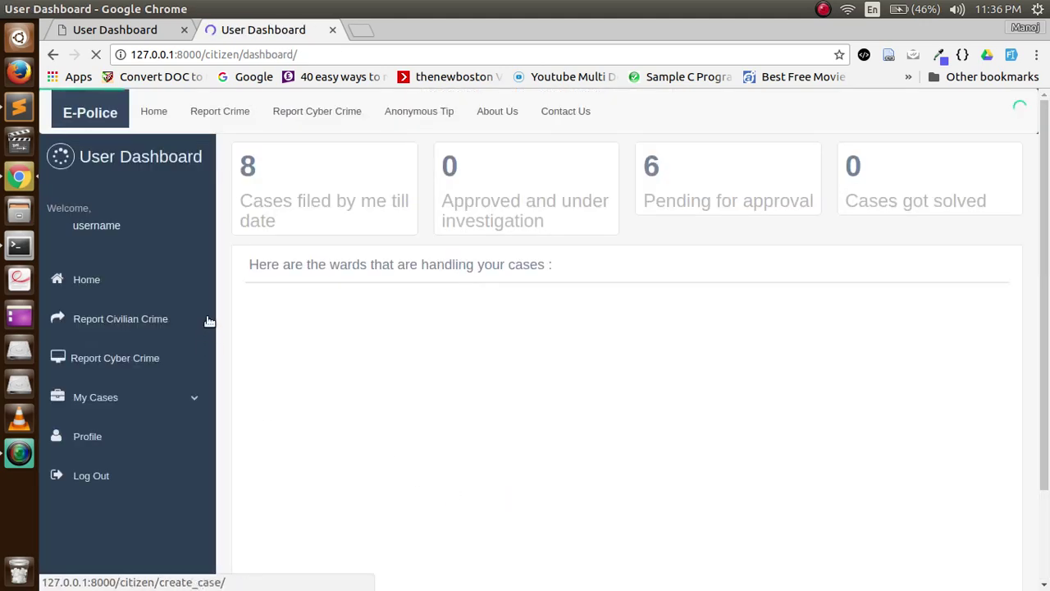
left_click_drag(293, 182, 230, 201)
left_click(255, 204)
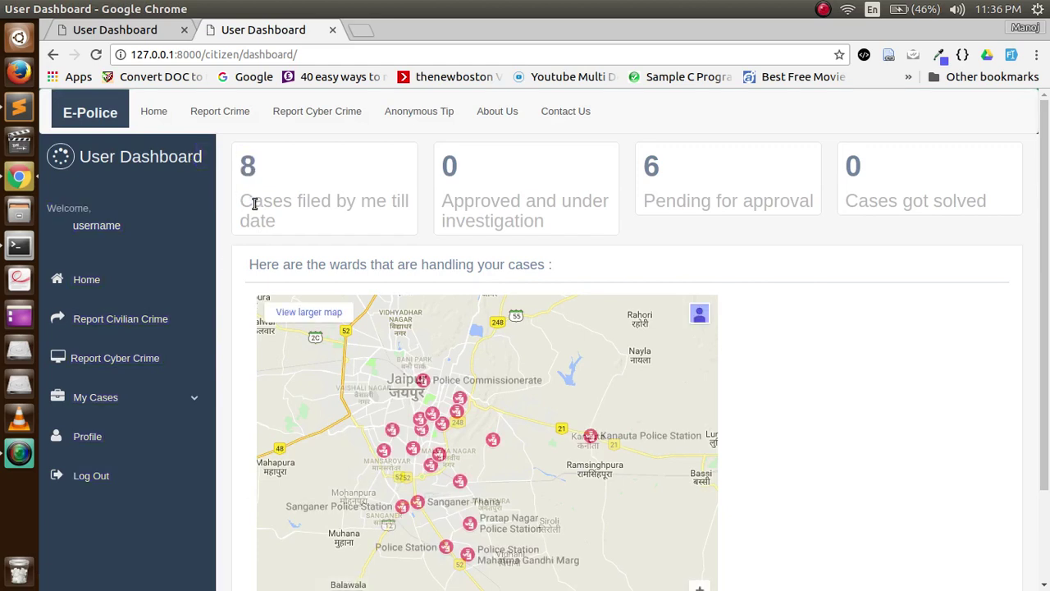
Step: Autofill and submit a Dos cyber crime report for ward RJ14W01, dated October 8 2021
middle_click(113, 361)
left_click(374, 31)
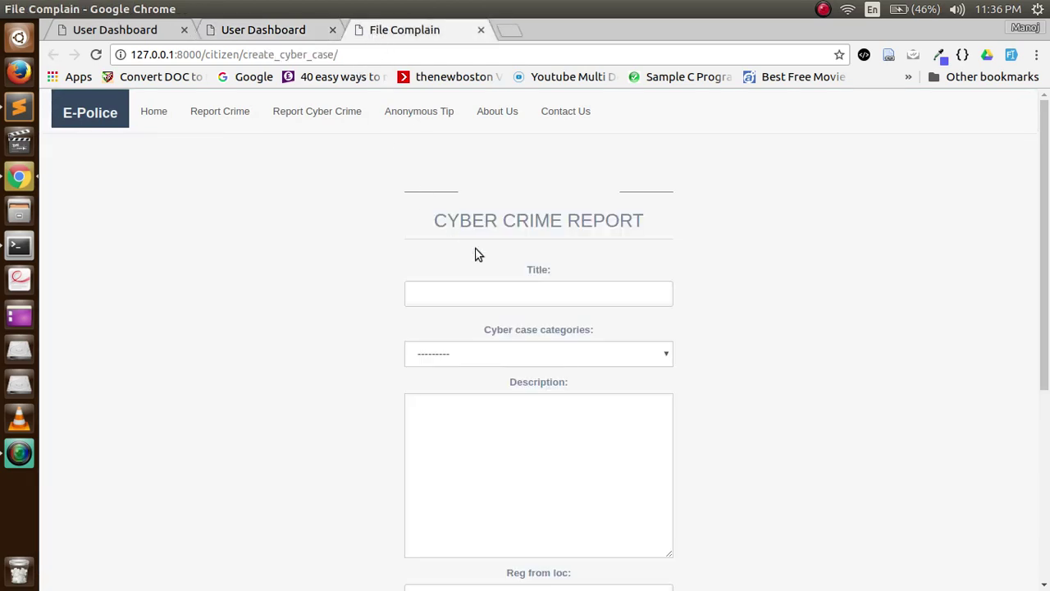
key("Return")
left_click(481, 304)
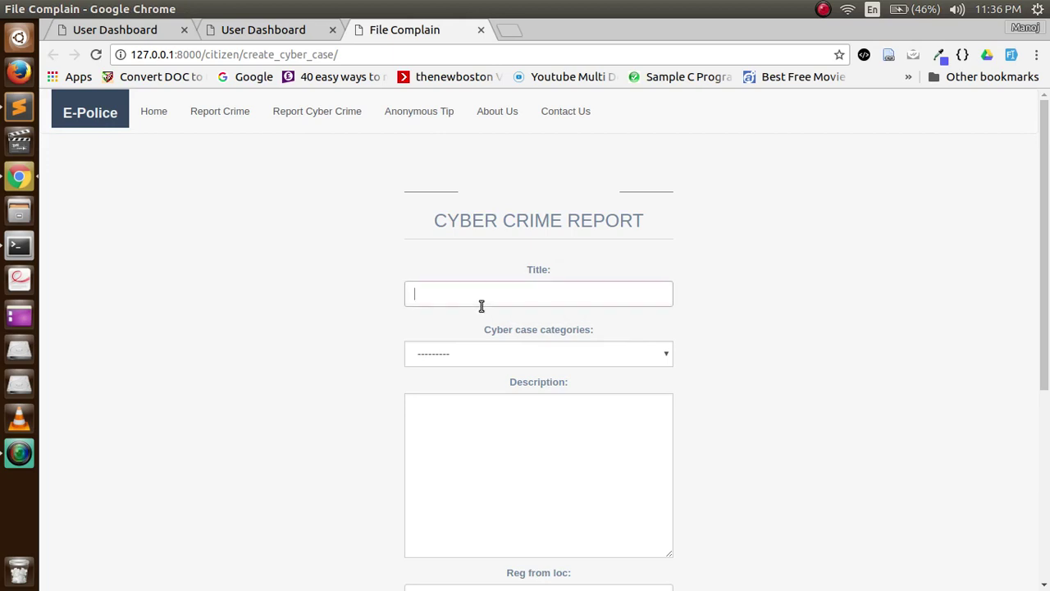
key("ctrl+shift+f")
scroll(457, 342, "down", 5)
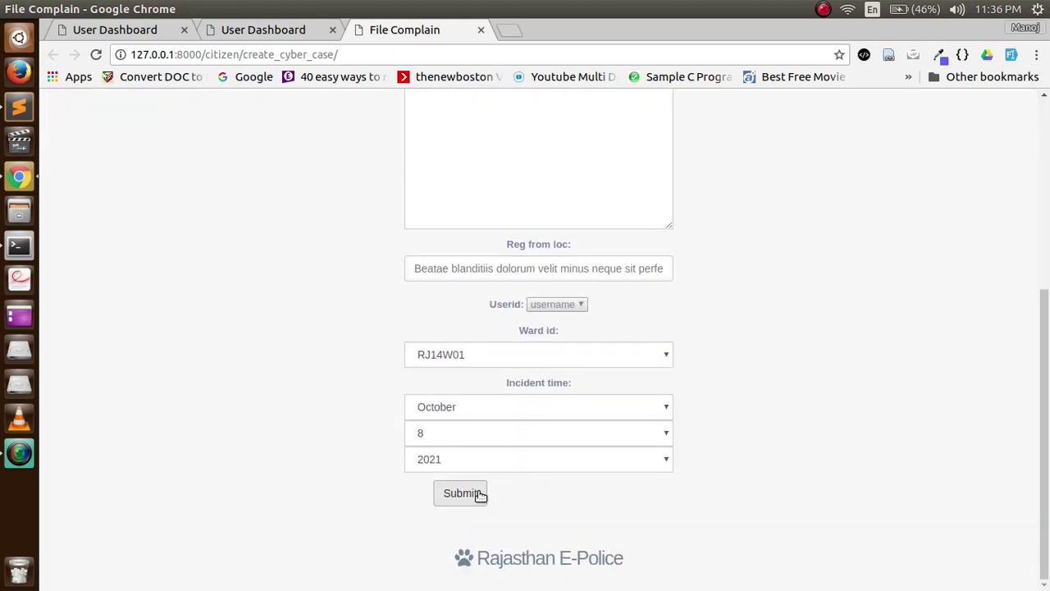
left_click(474, 495)
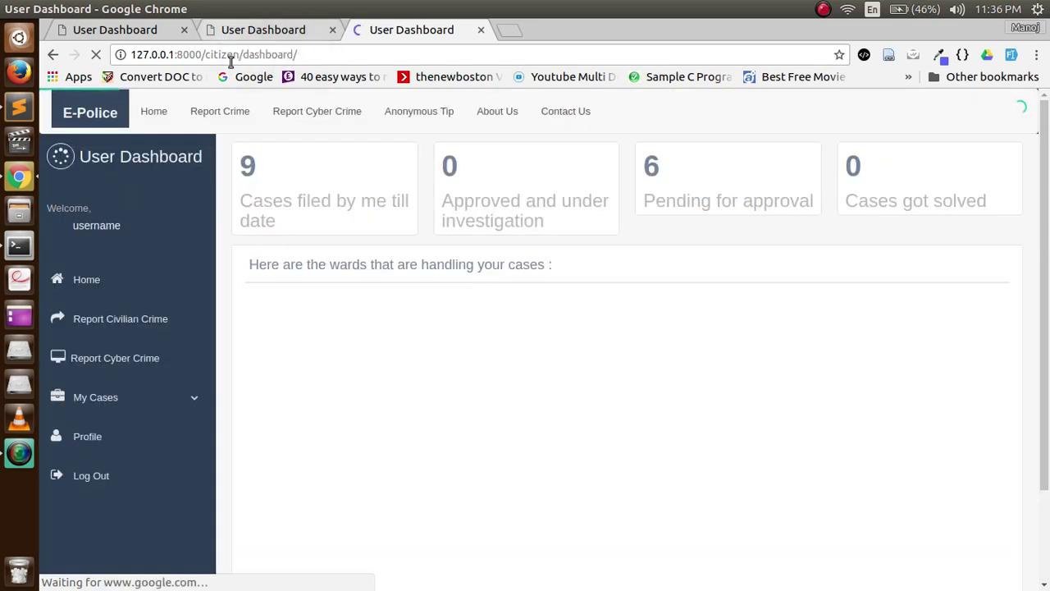
Step: Expand My Cases and browse the Civilian Cases list
left_click(121, 397)
scroll(120, 397, "down", 2)
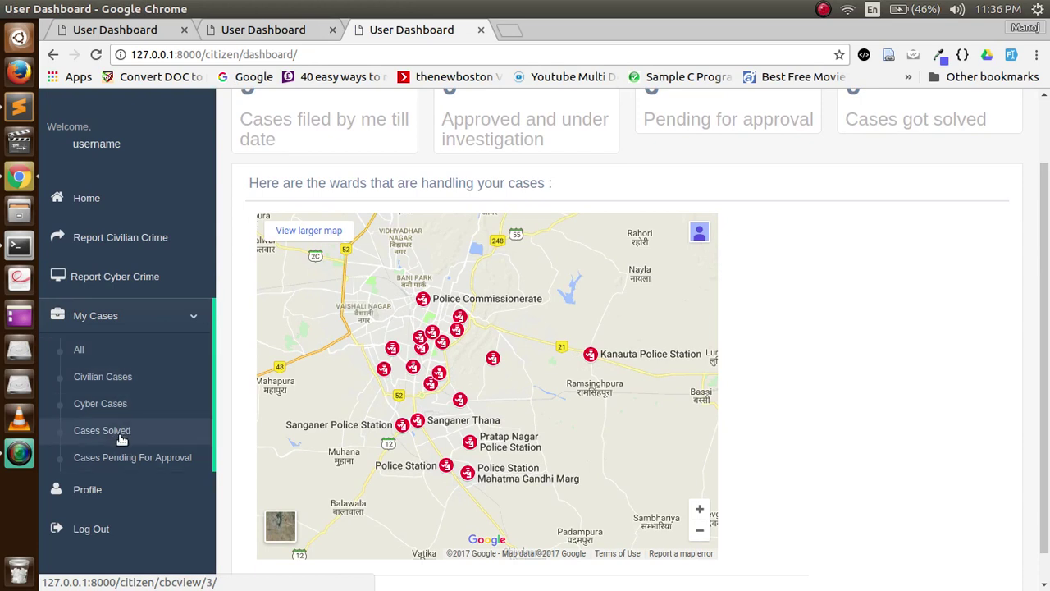
left_click(109, 382)
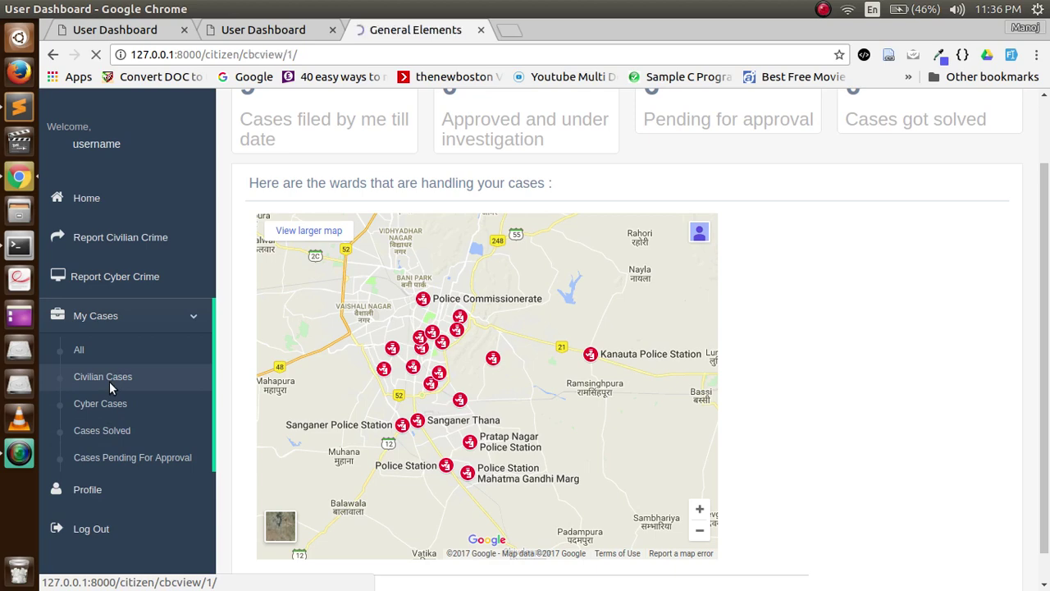
scroll(358, 342, "down", 5)
scroll(355, 342, "up", 4)
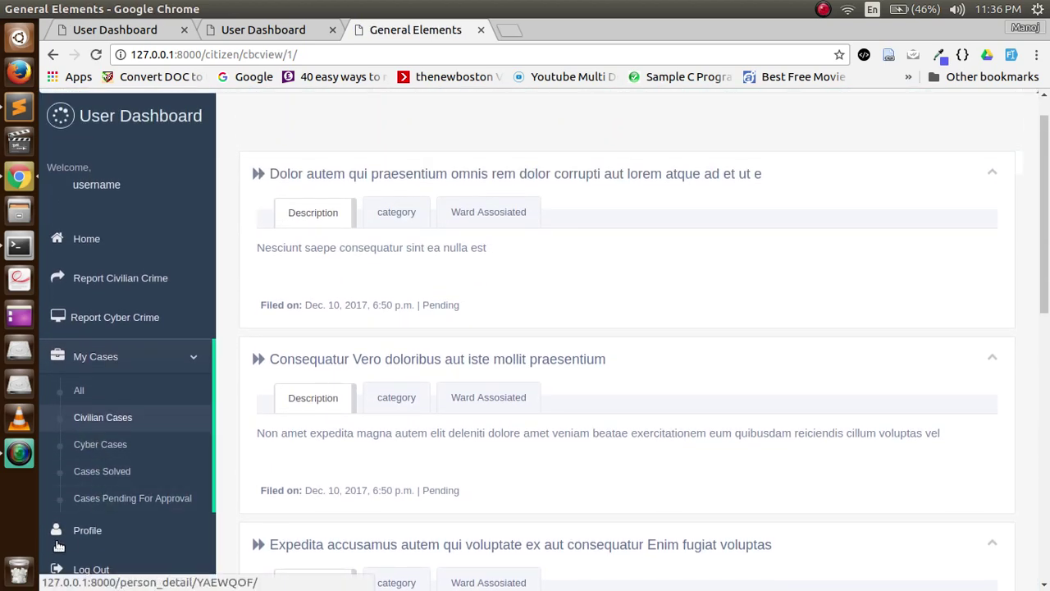
Step: Open the Citizen Profile page and scroll through its identity, family and address details
left_click(88, 530)
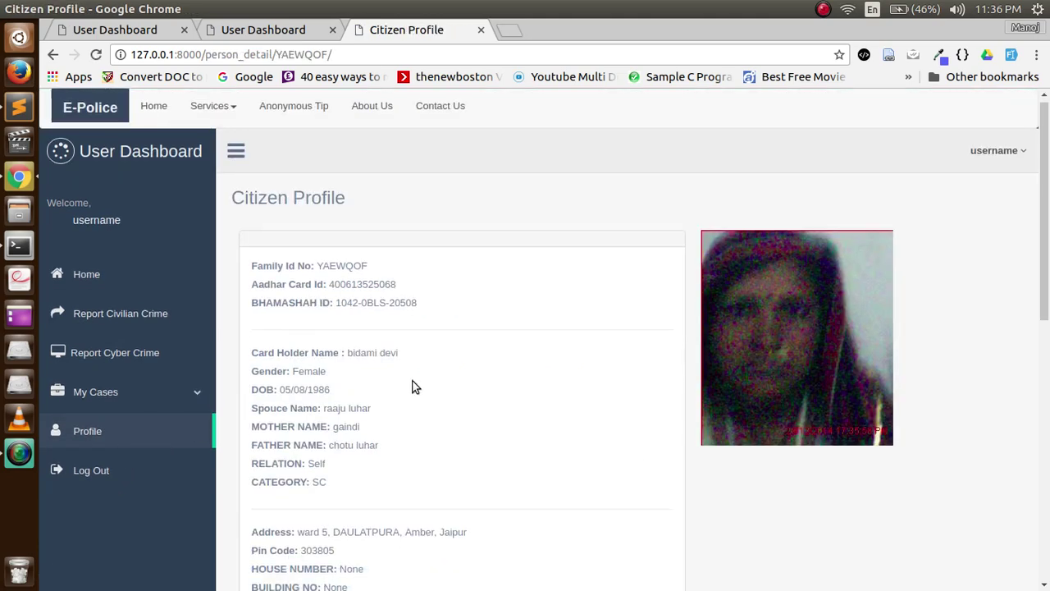
scroll(414, 387, "down", 10)
scroll(1014, 88, "up", 10)
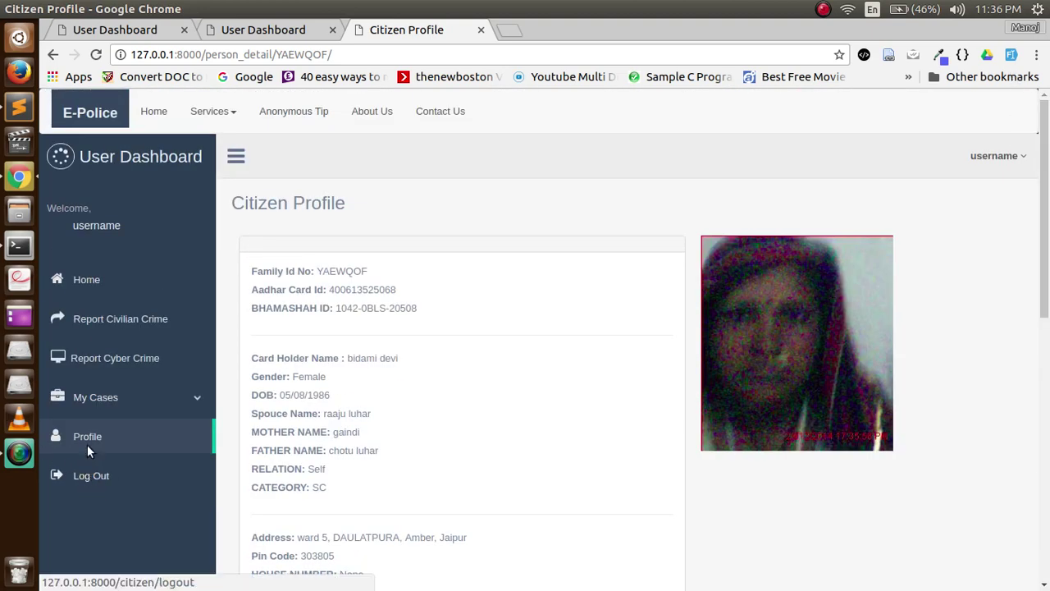
left_click(89, 398)
left_click(88, 398)
Step: Log out of the citizen account from the username menu
left_click(79, 283)
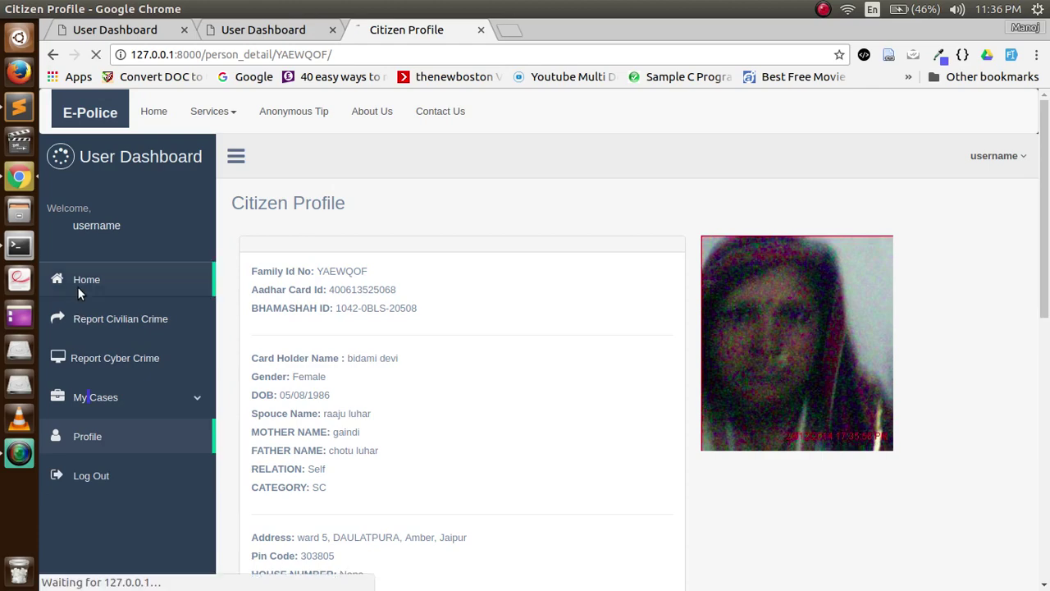
scroll(297, 443, "down", 3)
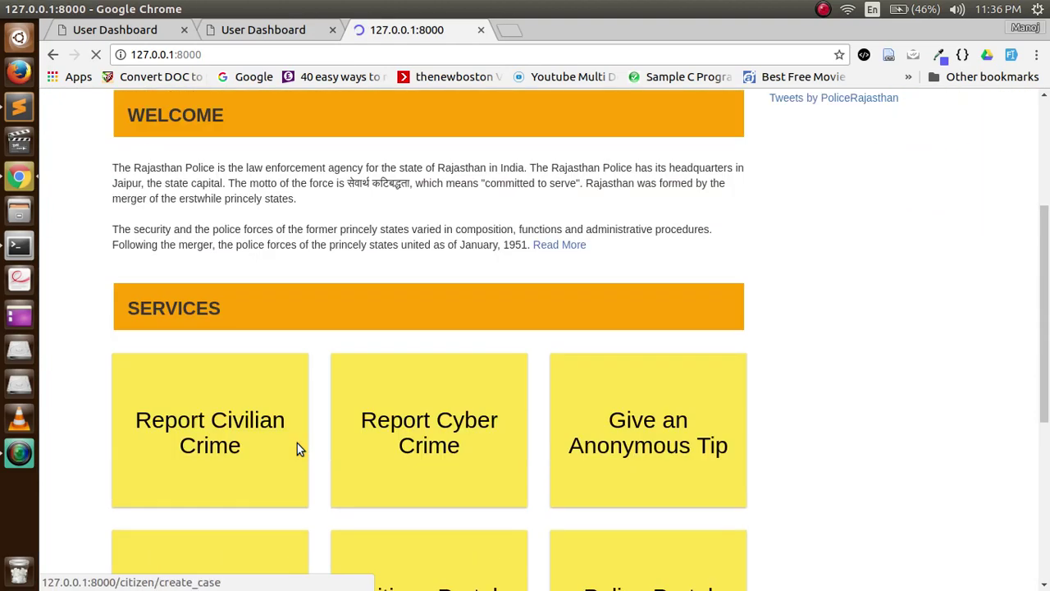
left_click(53, 54)
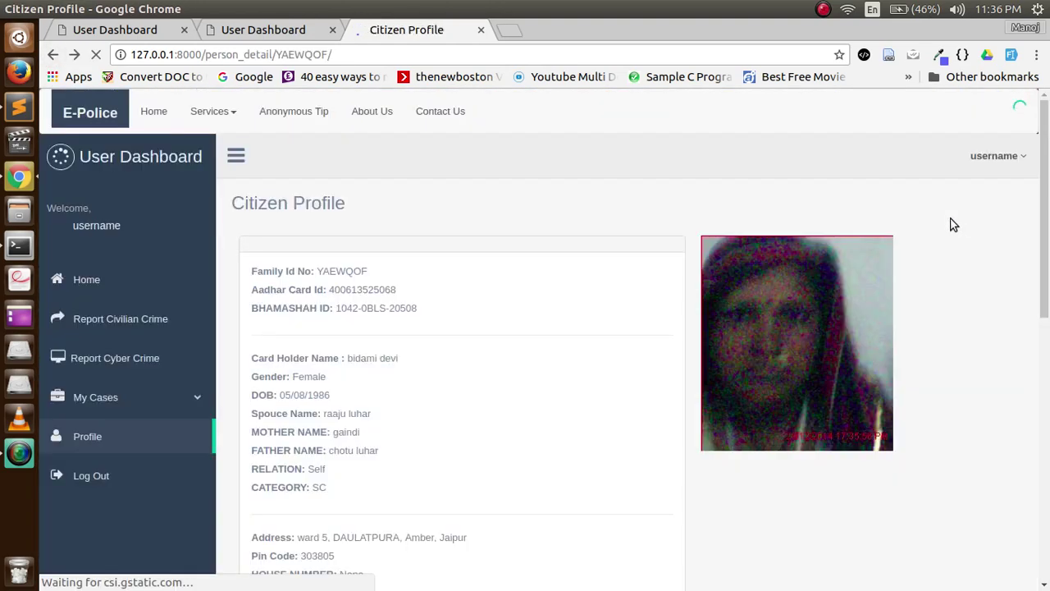
left_click(997, 156)
left_click(903, 198)
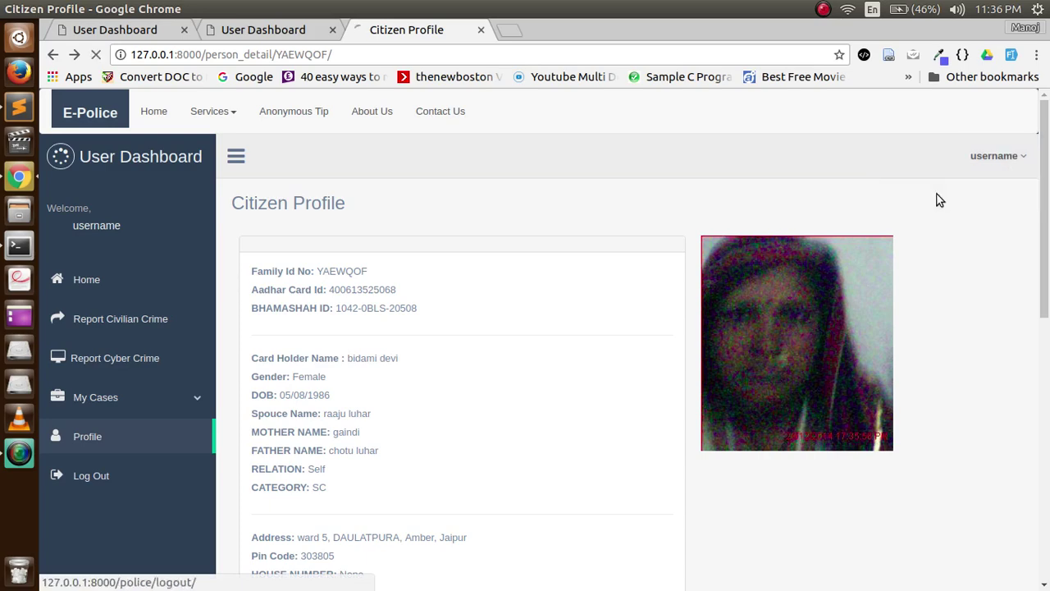
scroll(483, 382, "down", 5)
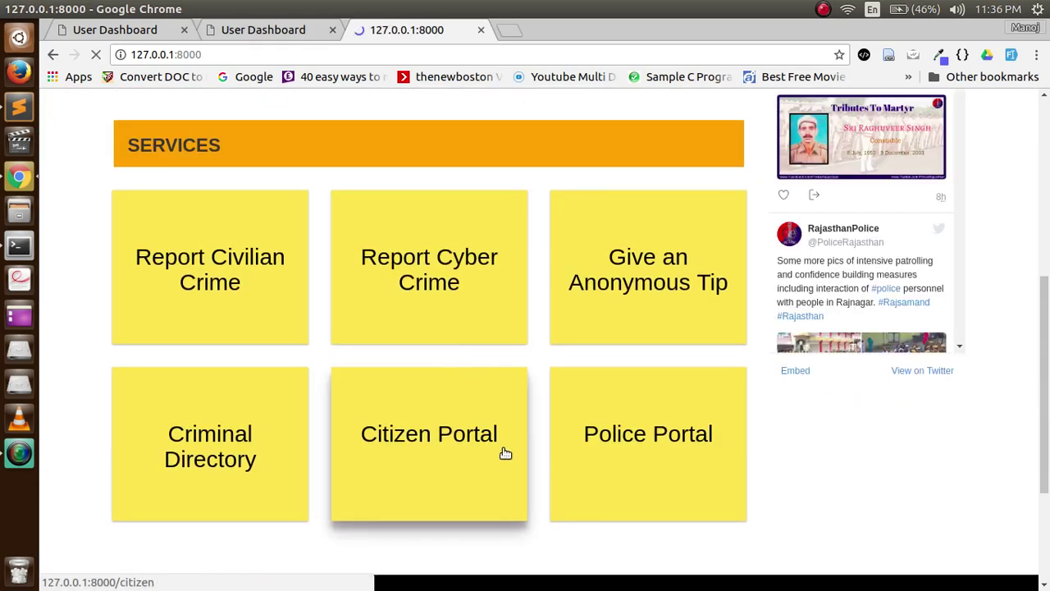
Step: Sign in to the Police Portal with the saved police officer login
left_click(623, 437)
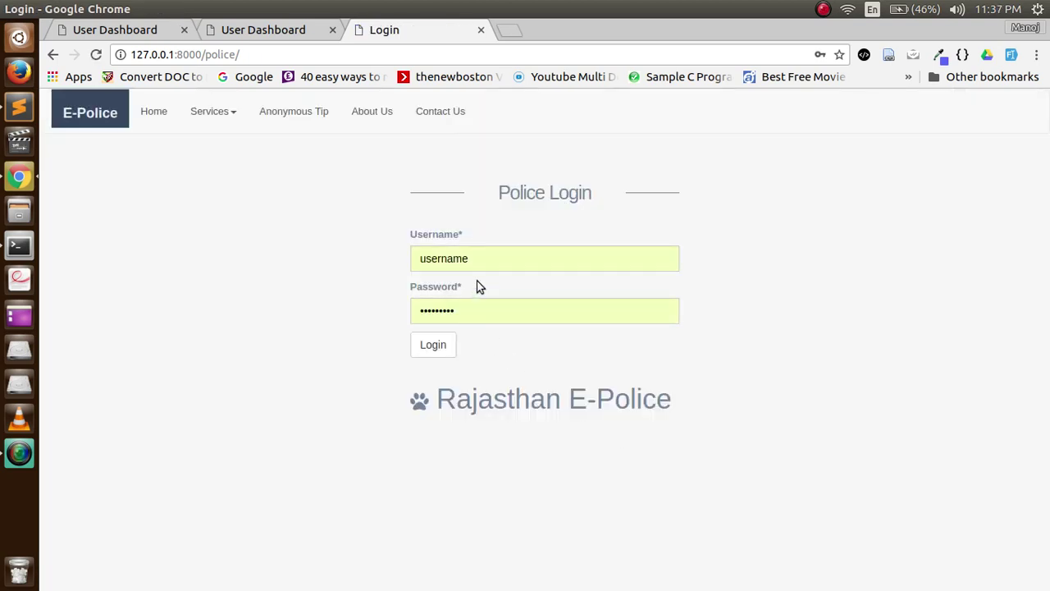
left_click(481, 258)
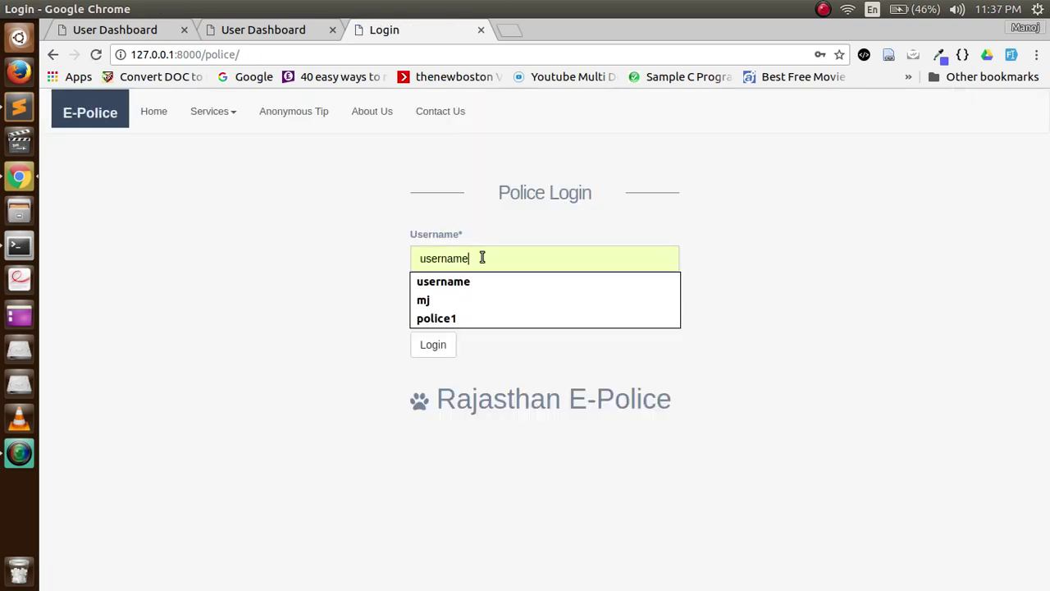
left_click(478, 315)
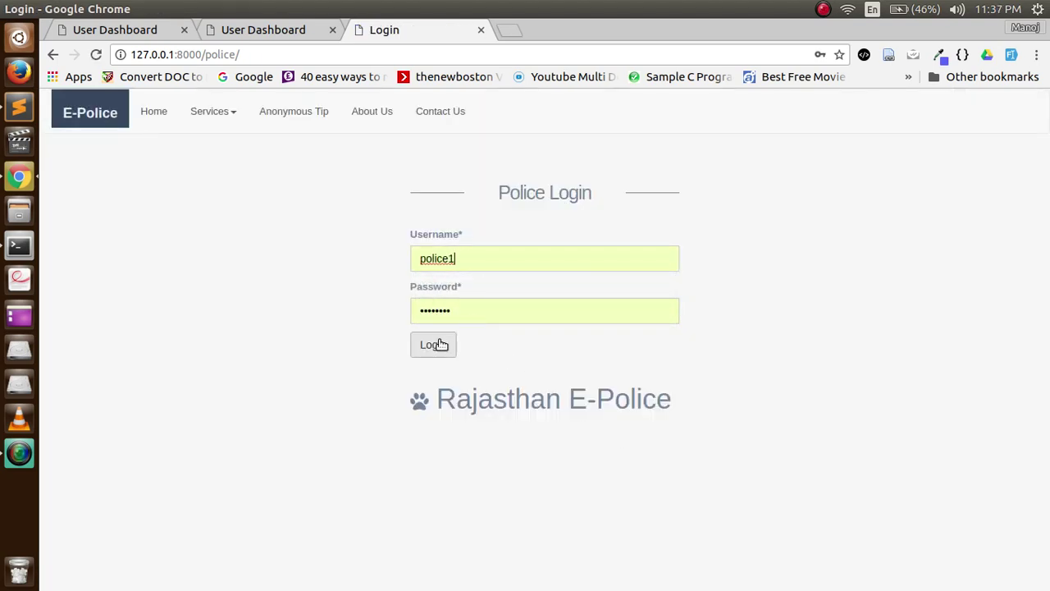
left_click(438, 344)
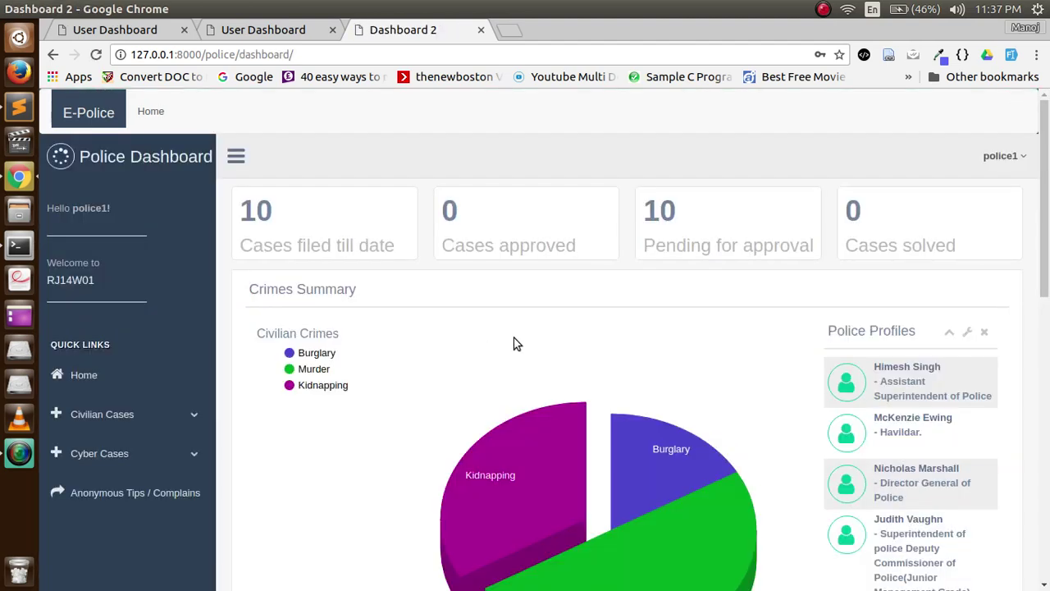
Step: Scroll through the crime statistics pie charts on the police dashboard
scroll(515, 343, "down", 1)
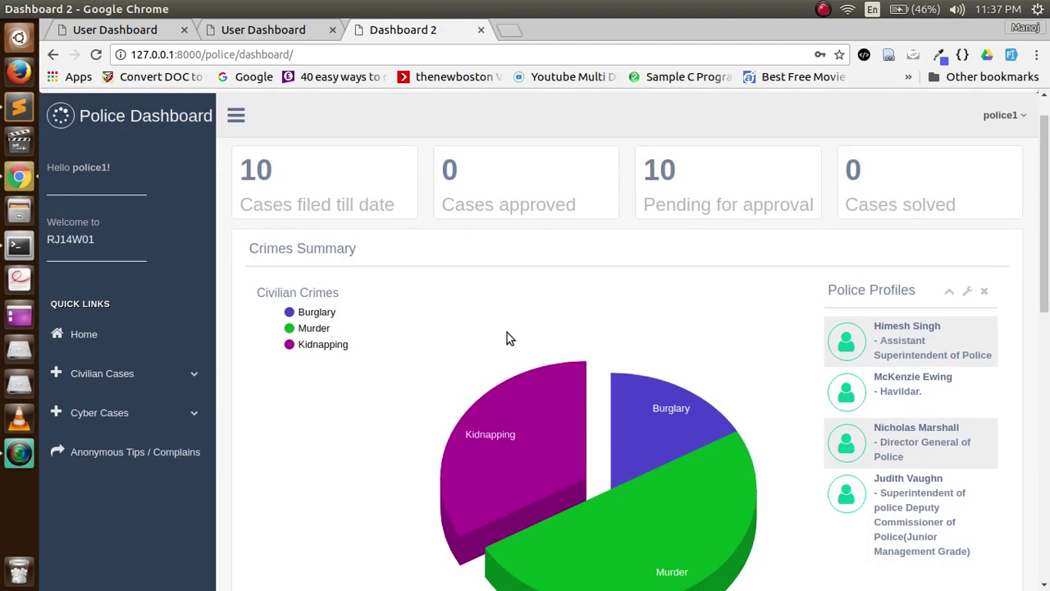
scroll(507, 333, "down", 1)
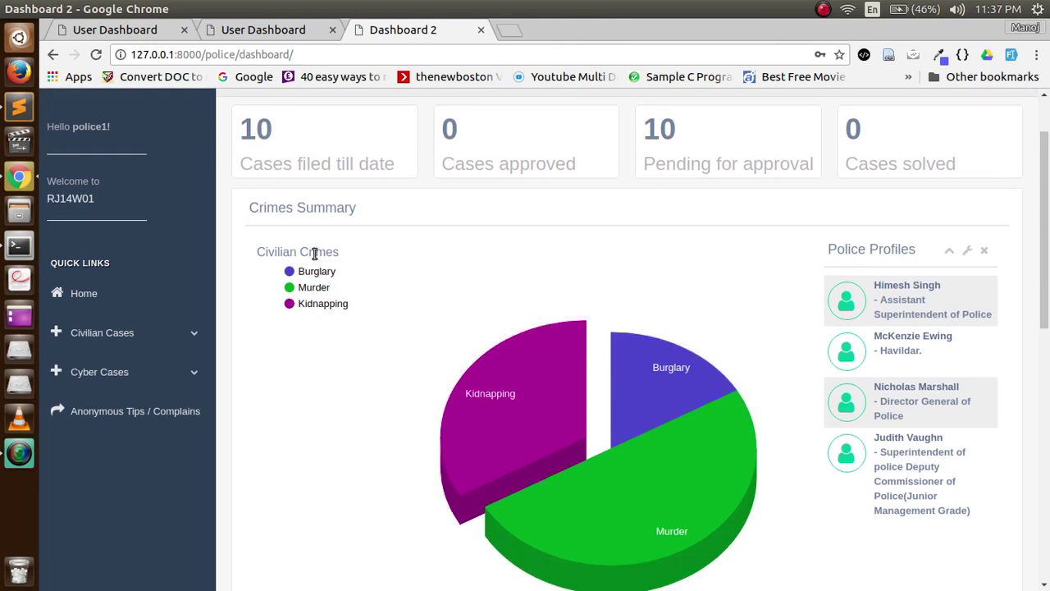
scroll(353, 279, "down", 1)
scroll(624, 324, "down", 1)
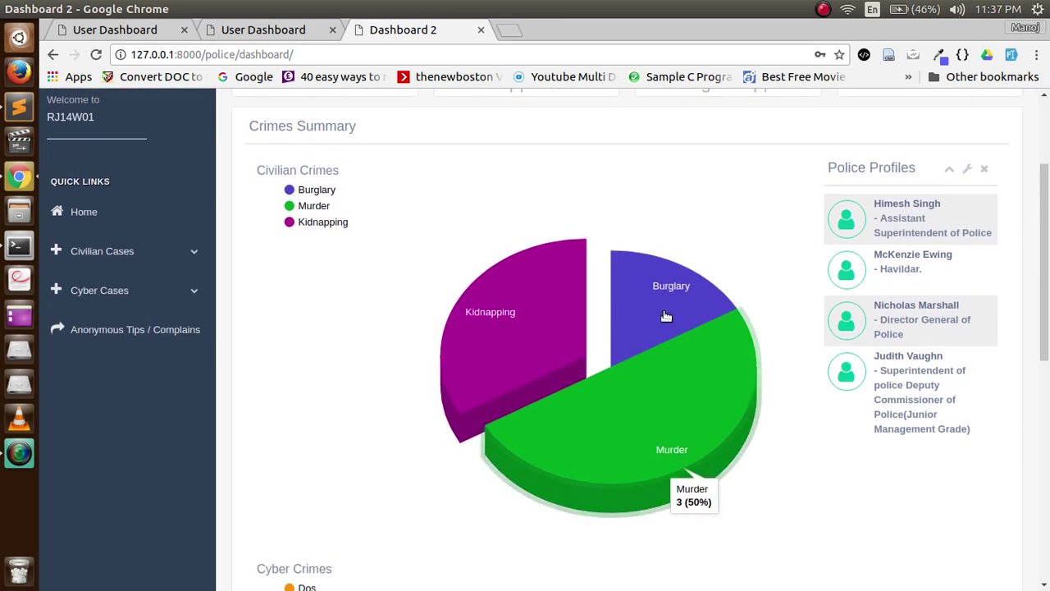
scroll(666, 317, "down", 5)
scroll(654, 312, "up", 2)
scroll(653, 311, "down", 3)
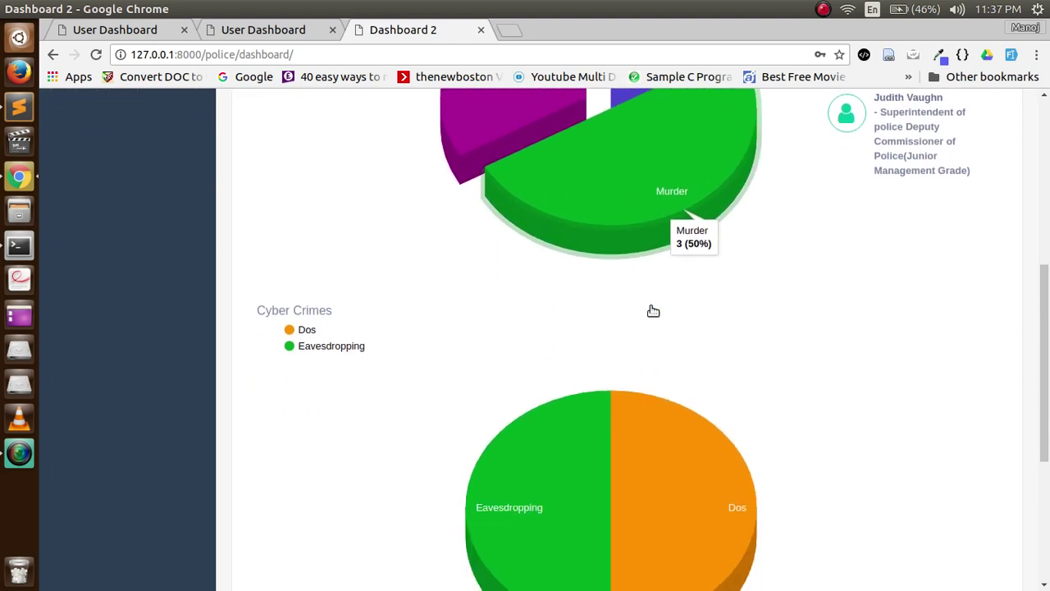
scroll(660, 324, "down", 7)
scroll(668, 342, "up", 5)
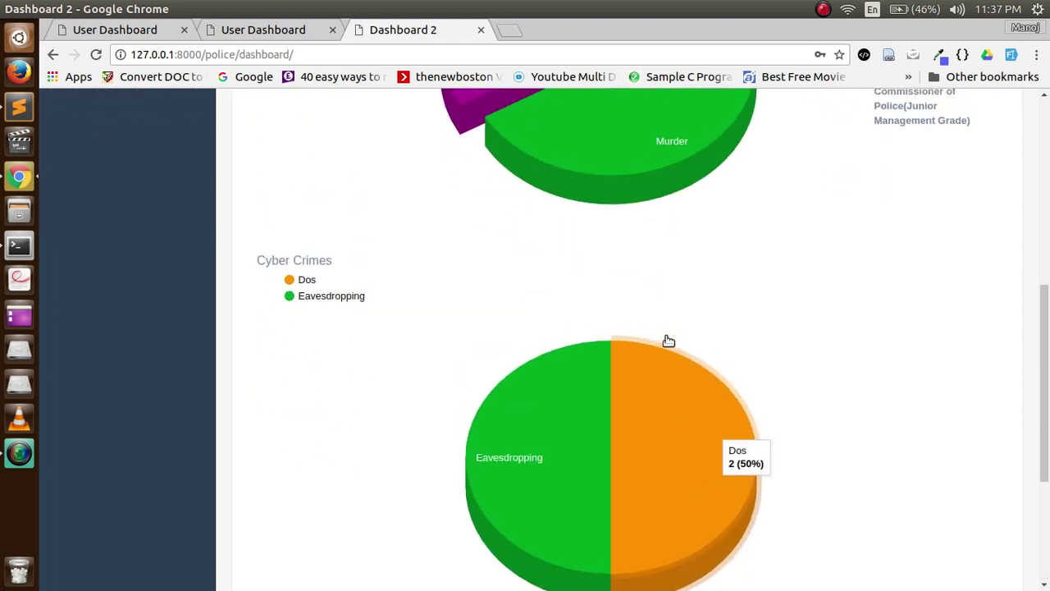
scroll(669, 341, "down", 6)
scroll(669, 340, "up", 12)
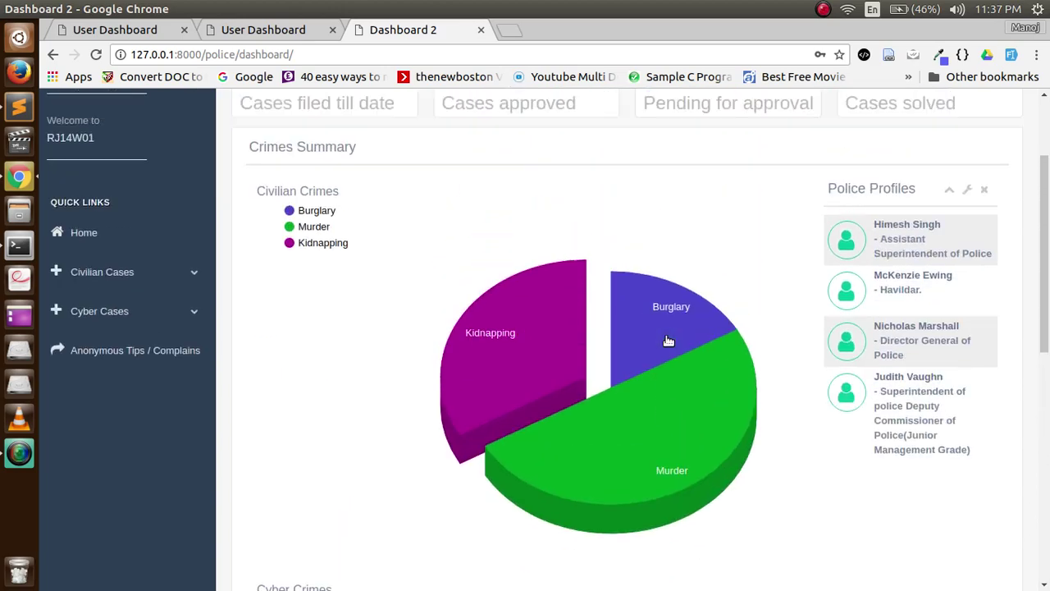
scroll(669, 340, "up", 4)
Step: Under Civilian Cases, open the Murder list and scroll to 'Stabbed my brother'
left_click(157, 413)
scroll(158, 417, "down", 2)
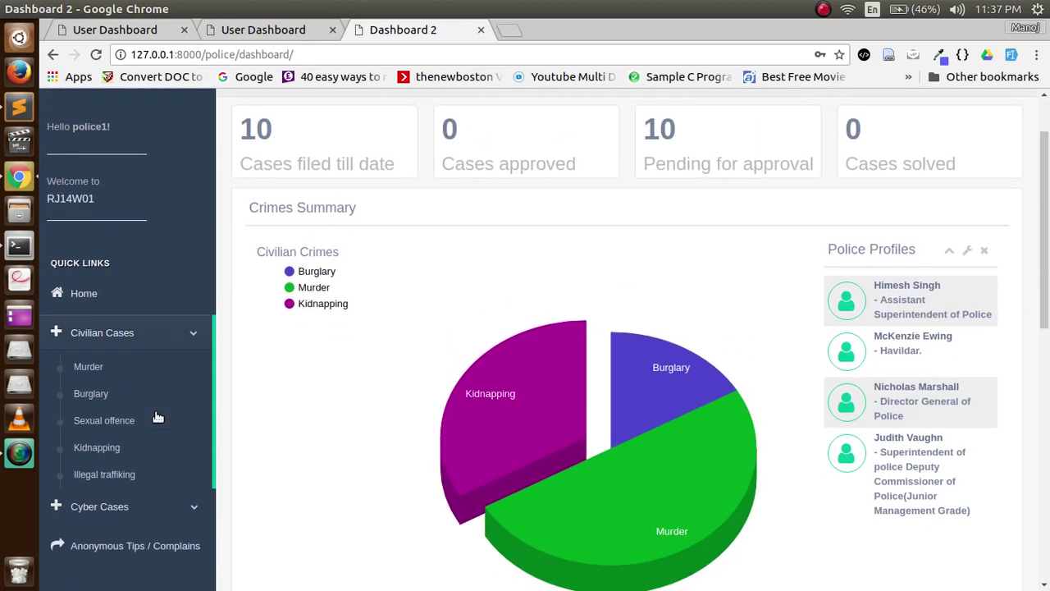
left_click(146, 361)
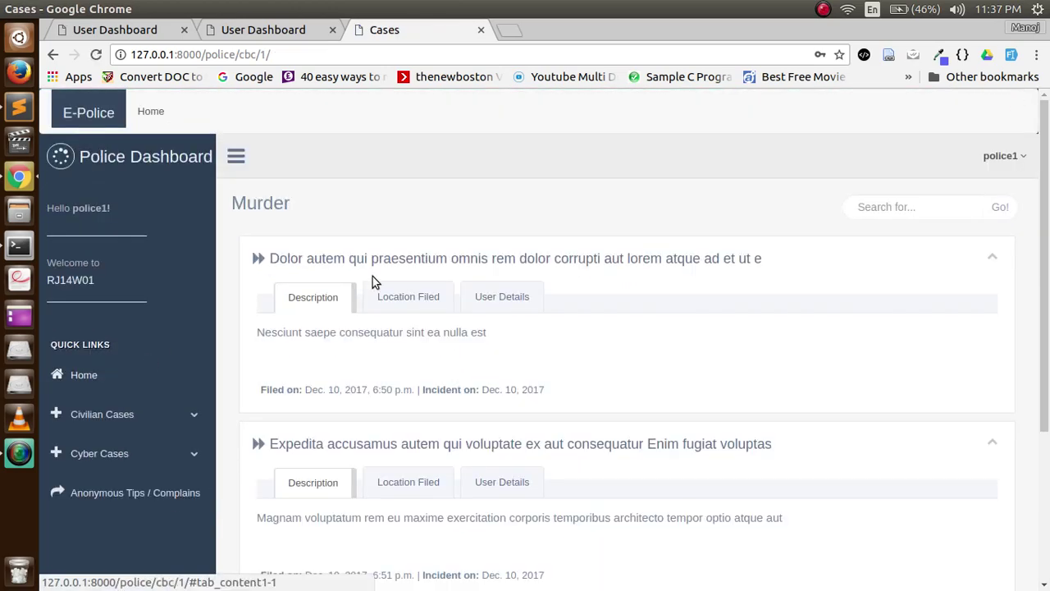
scroll(663, 192, "down", 3)
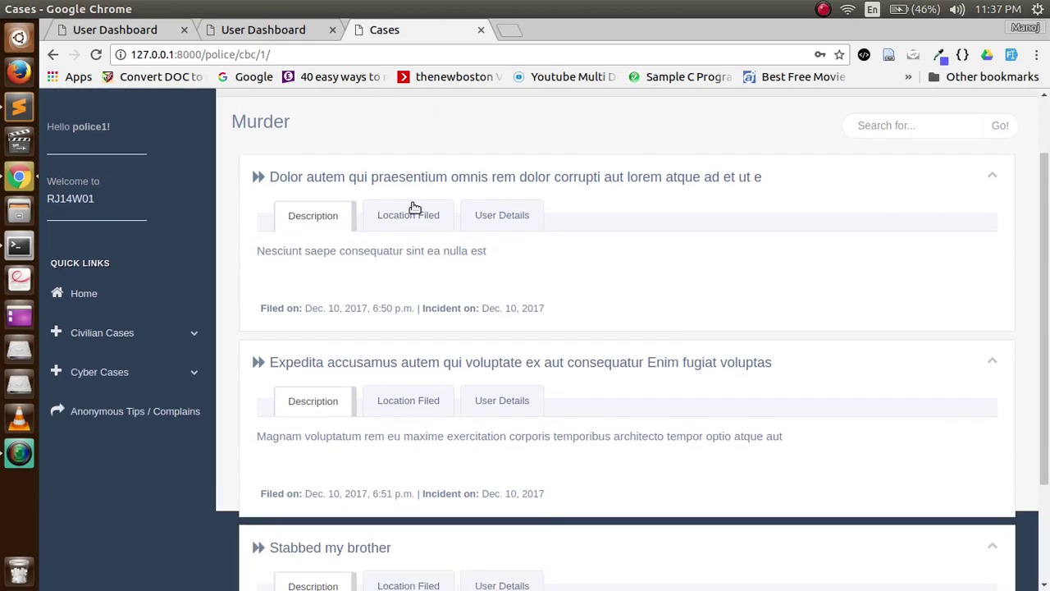
scroll(329, 493, "down", 2)
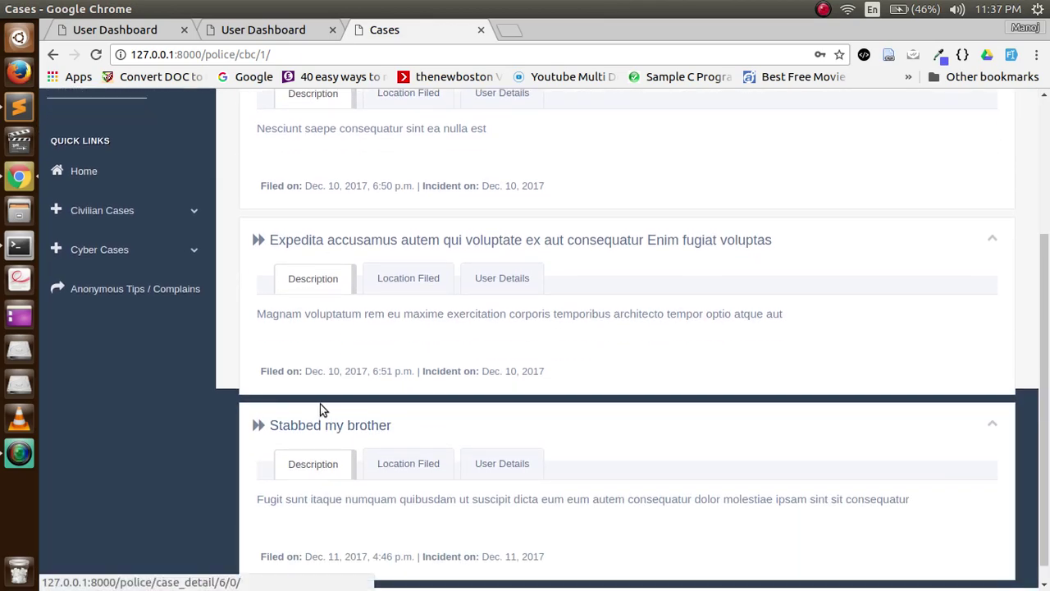
scroll(320, 408, "up", 1)
Step: Check Location Filed and User Details for 'Stabbed my brother', then open its full case details
scroll(308, 430, "down", 1)
left_click(428, 444)
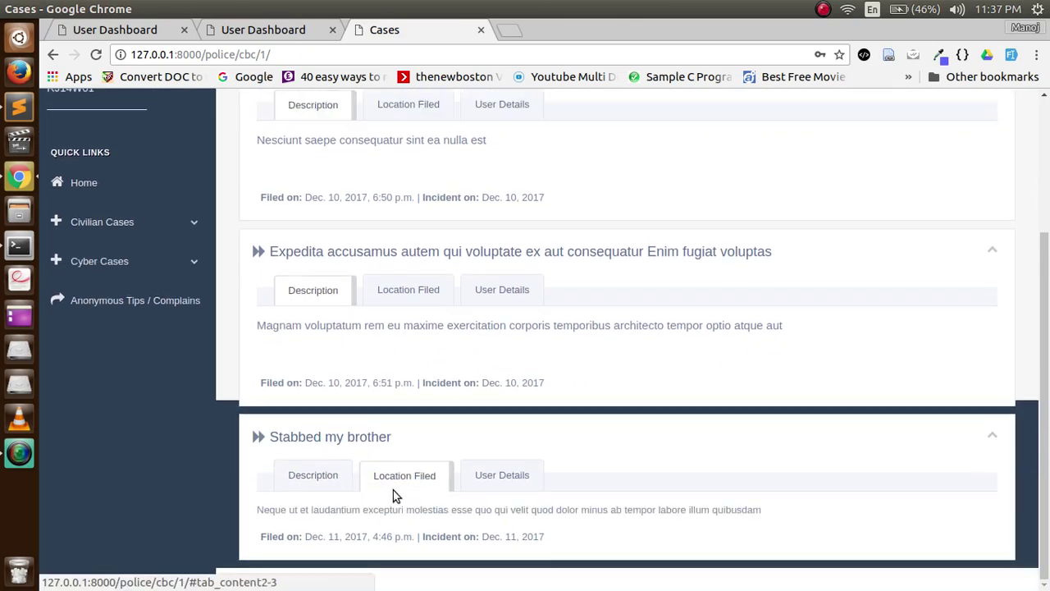
left_click(504, 480)
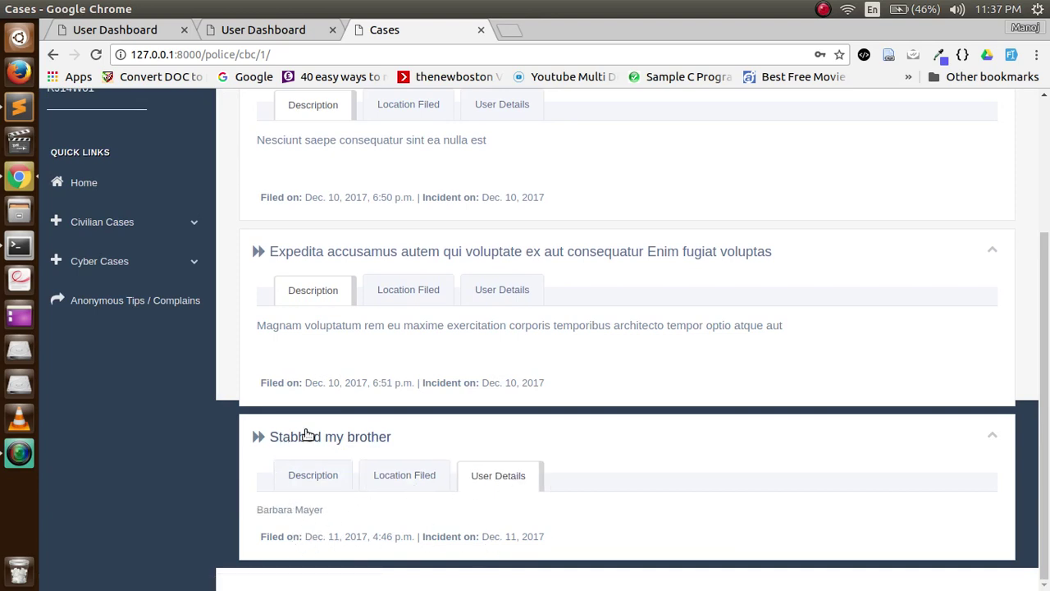
left_click(335, 439)
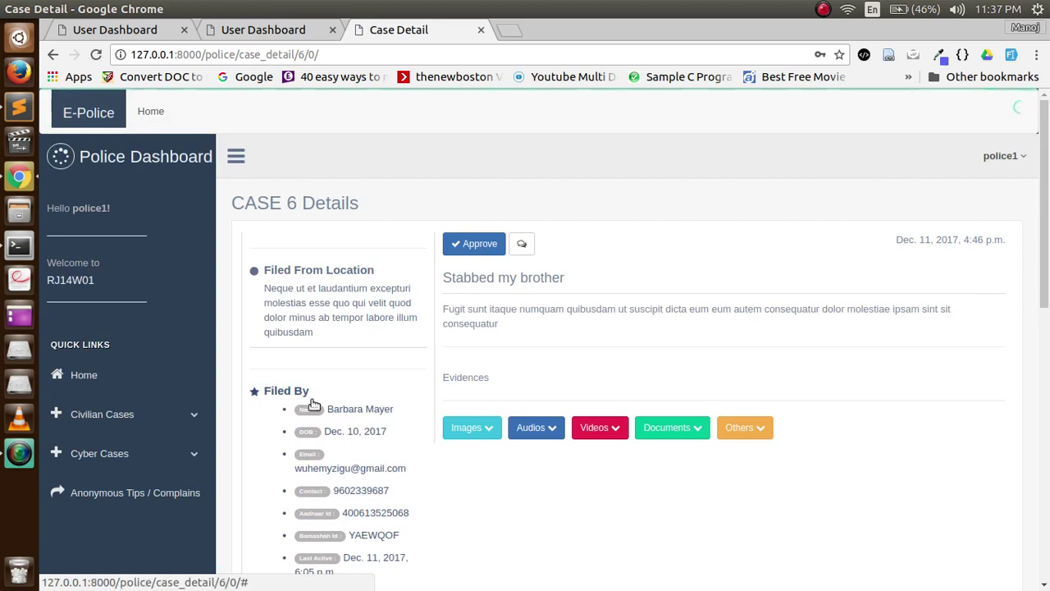
Step: Expand the Images, Videos, Audios and Documents evidence lists, opening the concert image in a new tab
left_click(469, 428)
scroll(505, 439, "down", 2)
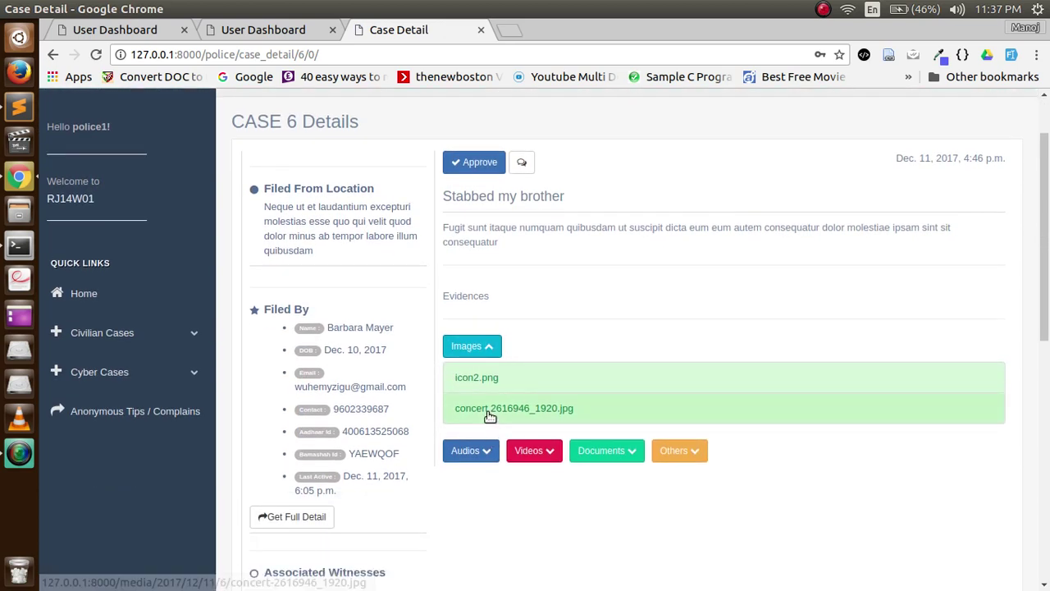
middle_click(496, 411)
left_click(529, 451)
scroll(525, 443, "down", 1)
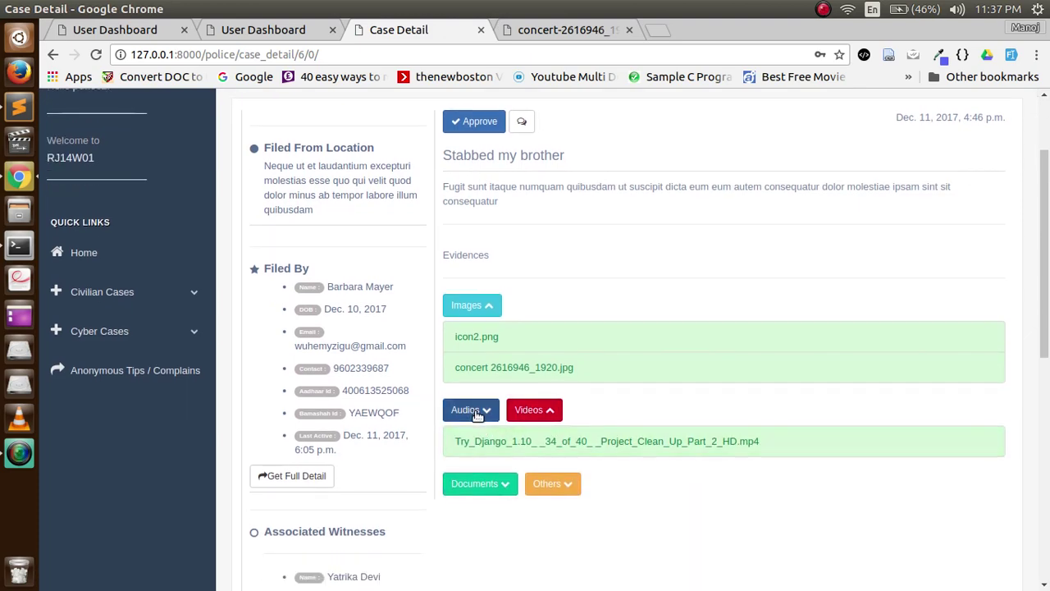
left_click(480, 409)
scroll(509, 422, "down", 2)
left_click(495, 477)
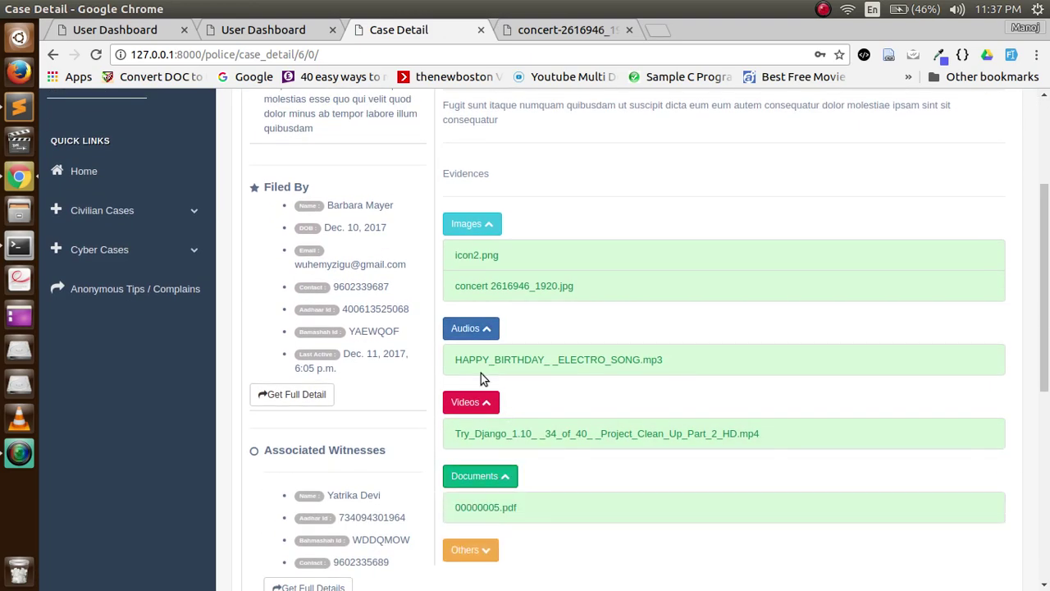
Step: View the concert image and video previews, then close them and return to the case
left_click(564, 33)
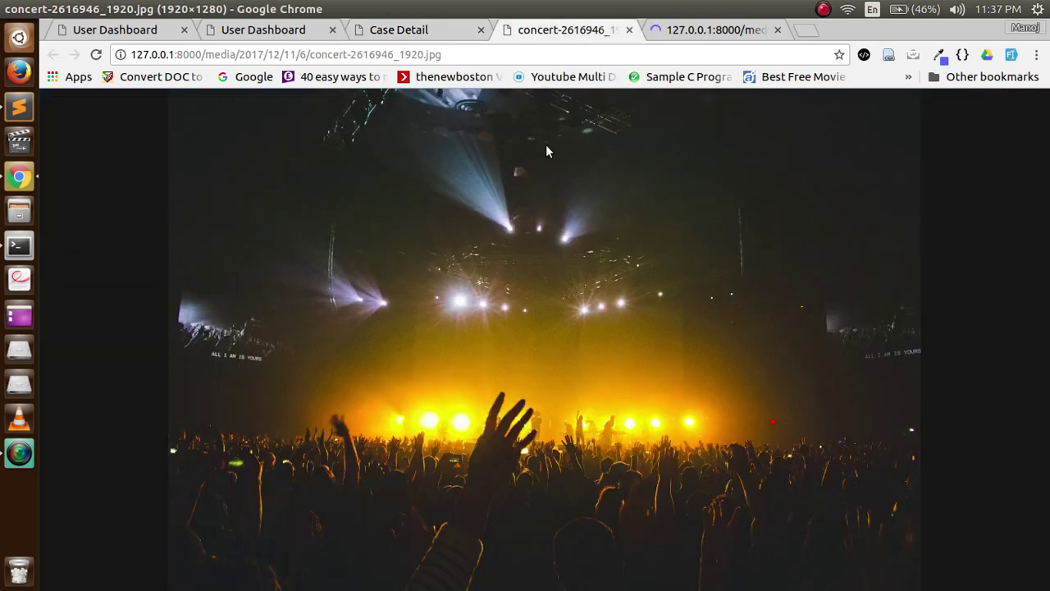
left_click(629, 31)
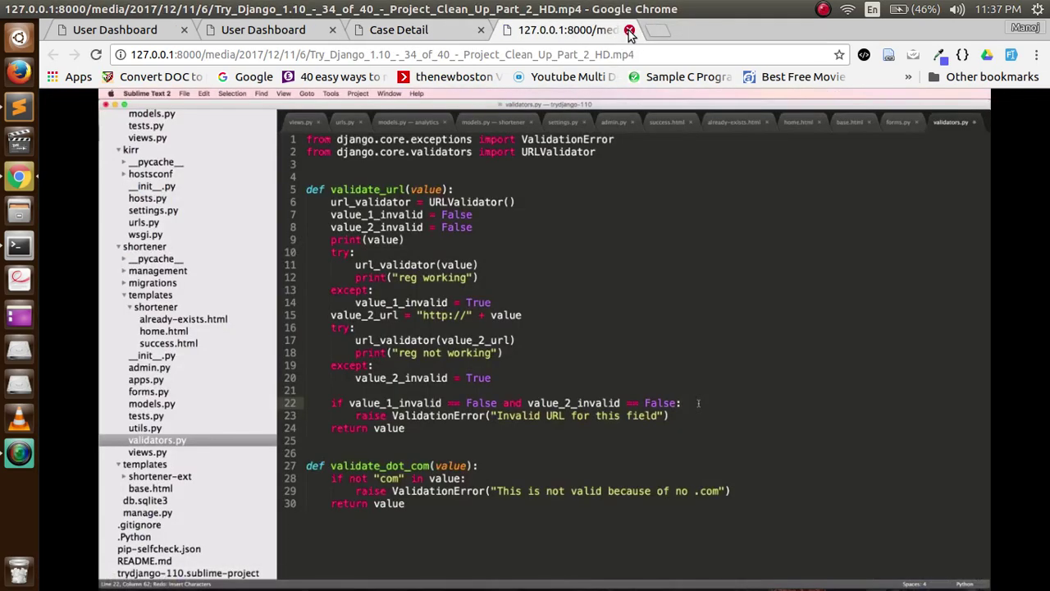
left_click(629, 30)
scroll(490, 445, "down", 1)
scroll(493, 446, "up", 3)
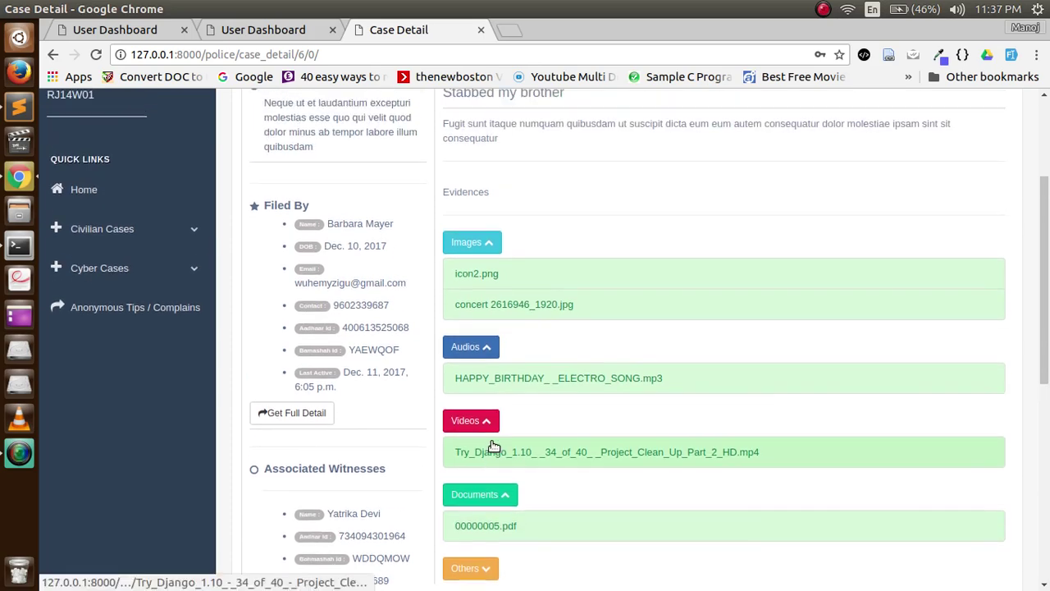
scroll(493, 445, "up", 3)
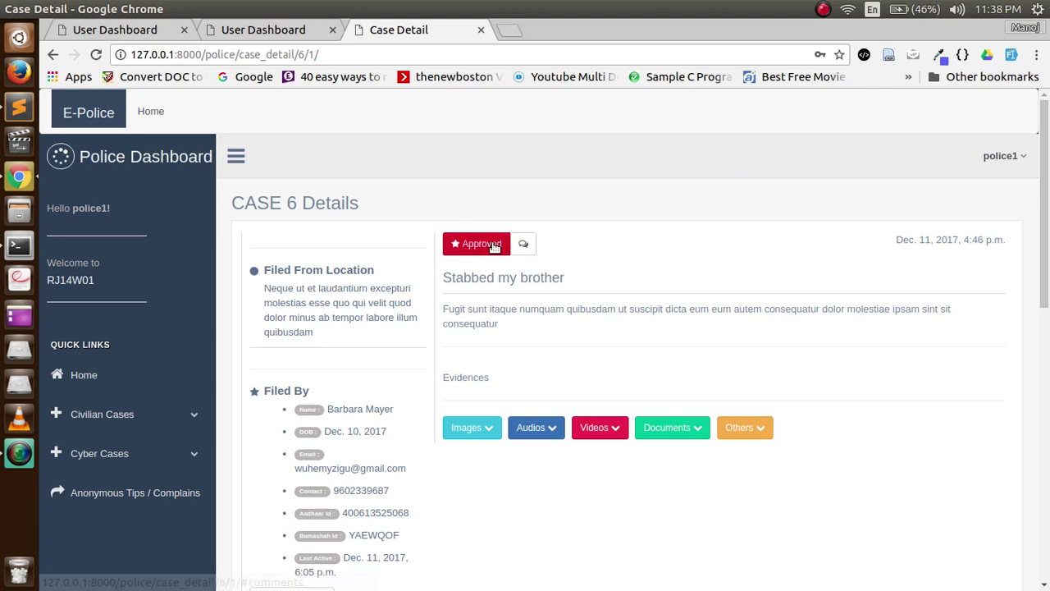
Step: Add the comment 'dvdvdv' to Case 6
left_click(525, 244)
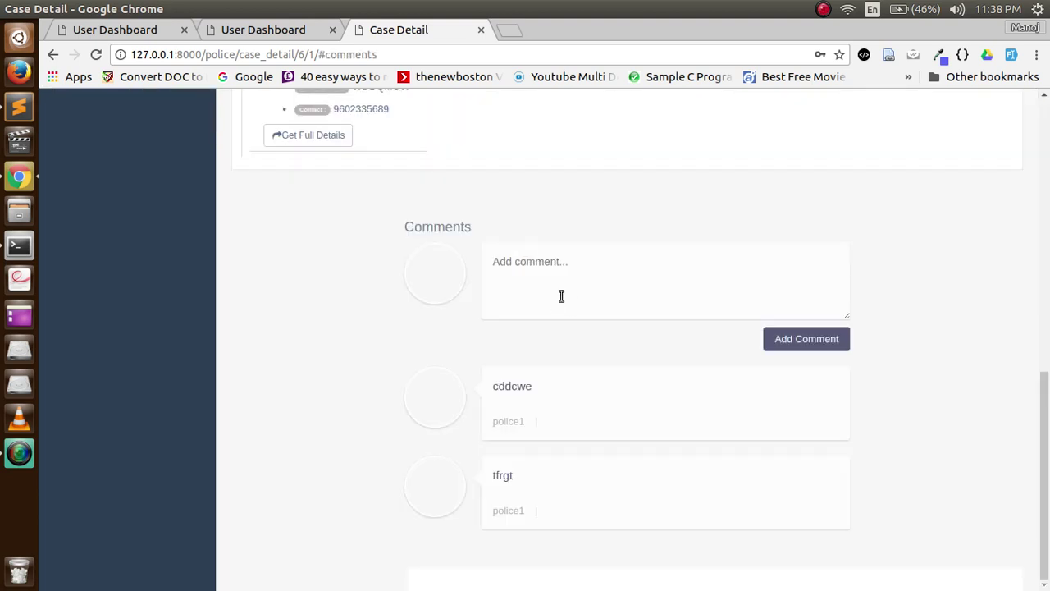
type("dvdvdv")
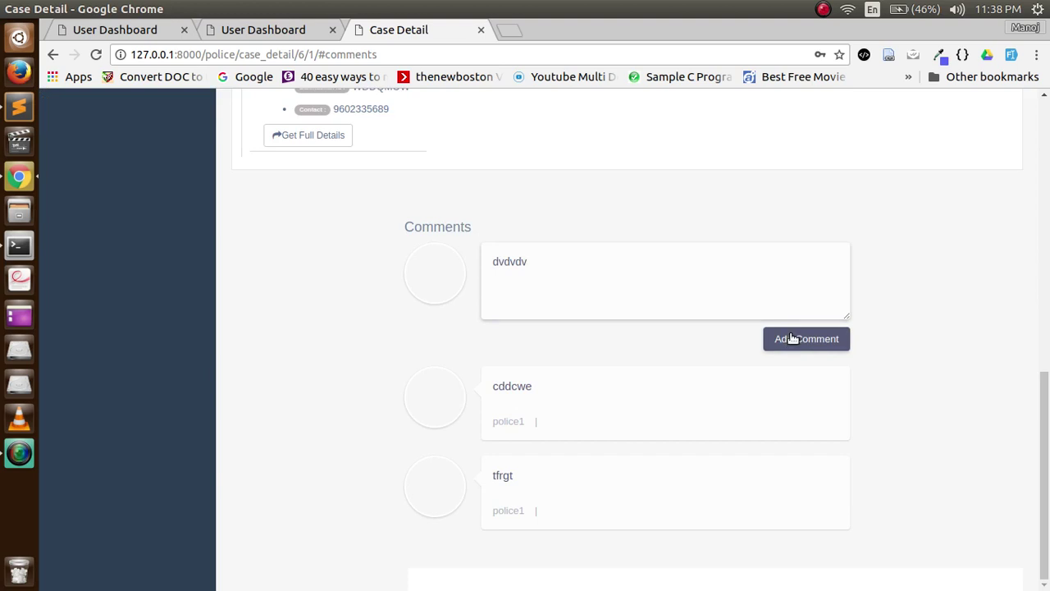
left_click(792, 339)
scroll(572, 268, "up", 10)
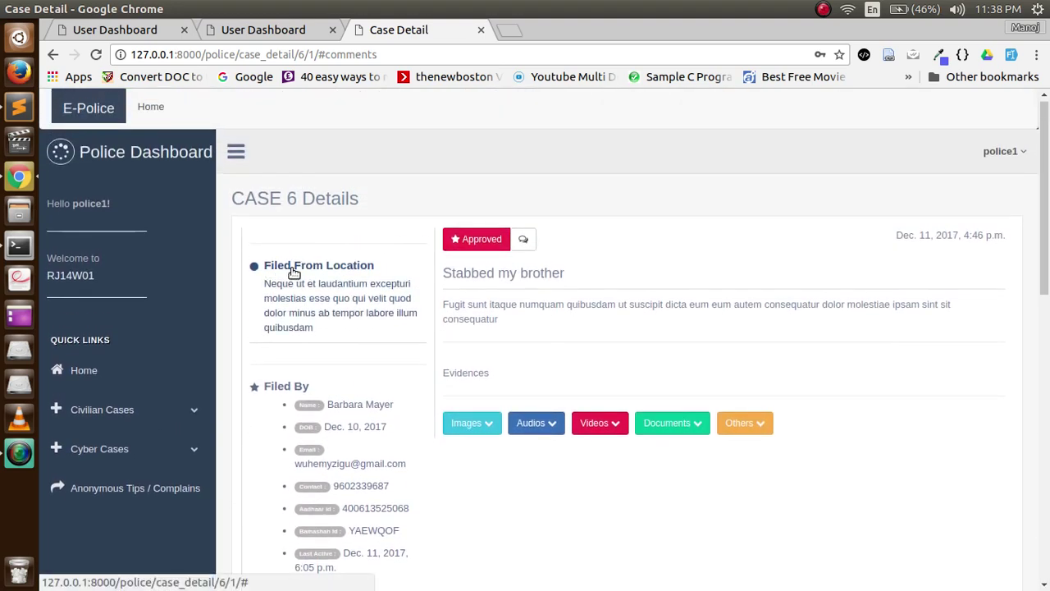
scroll(317, 320, "down", 2)
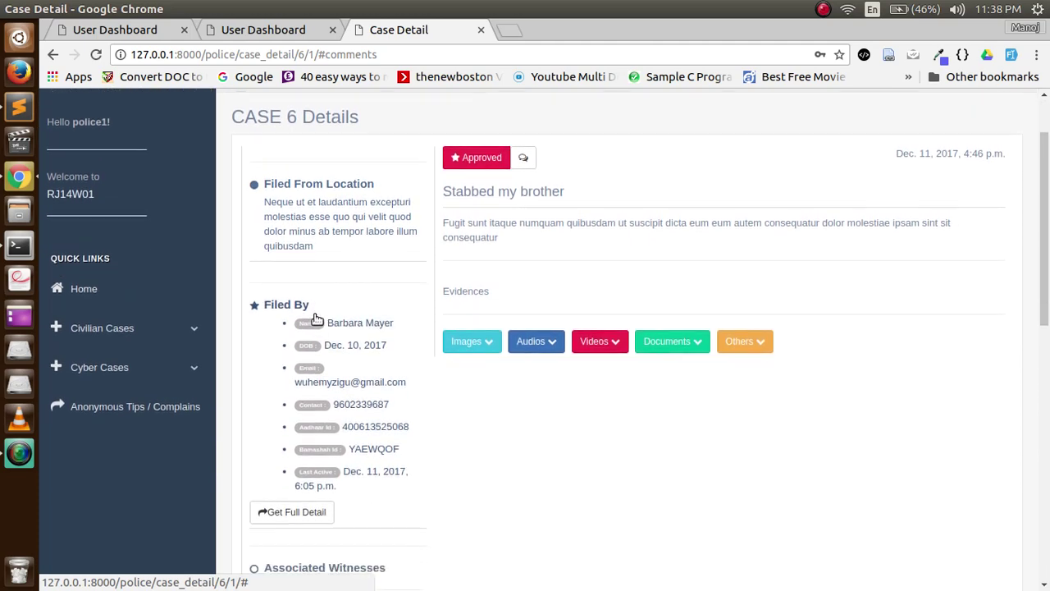
scroll(332, 435, "down", 2)
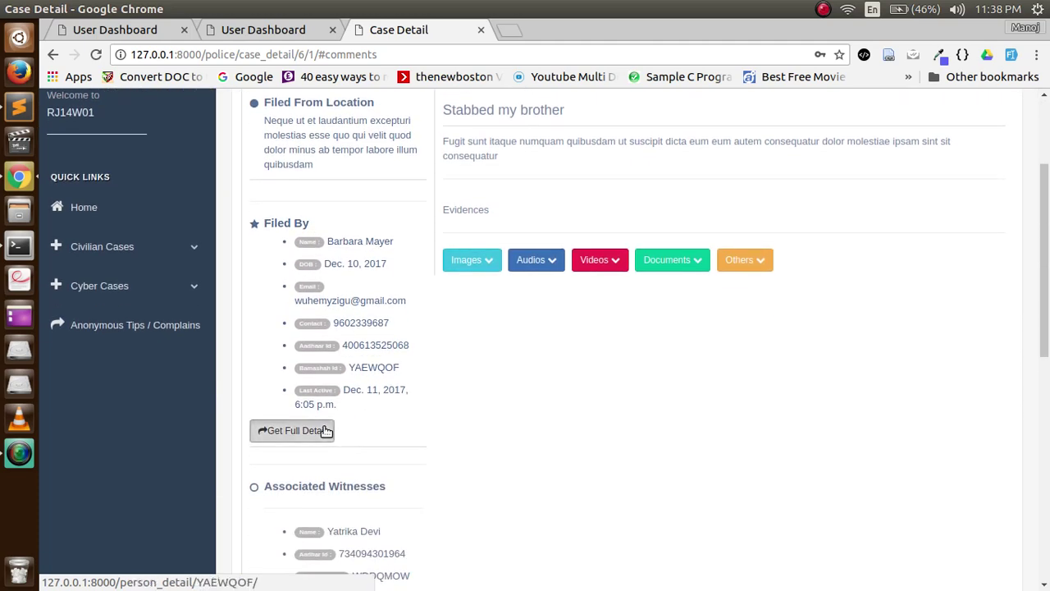
Step: Open the filer's citizen profile in a new tab and view it
middle_click(326, 430)
left_click(522, 28)
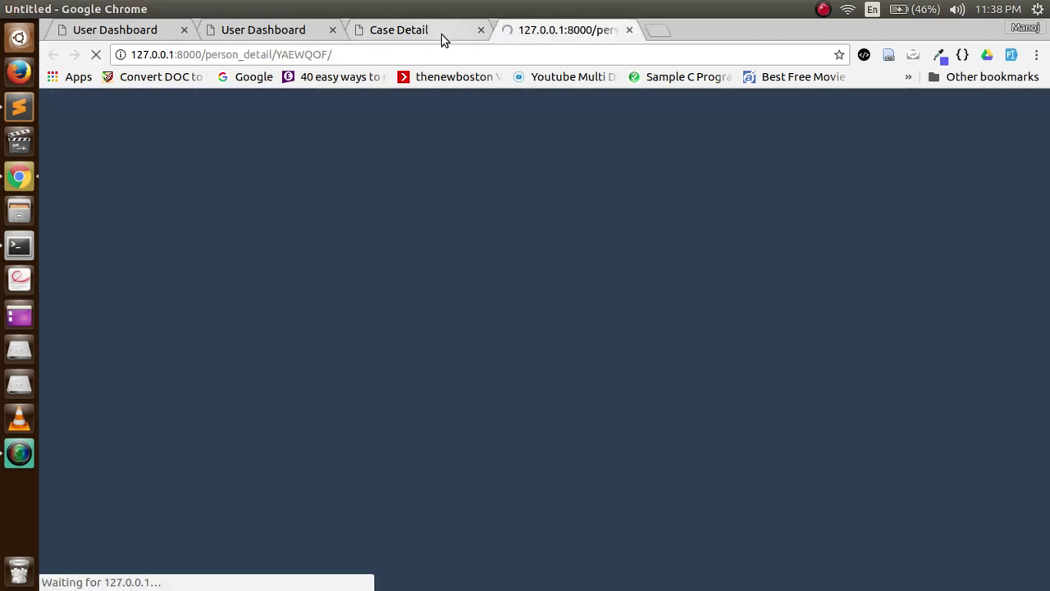
left_click(442, 34)
Step: Open the witness's citizen profile in a new tab, then review both profiles
scroll(387, 239, "down", 3)
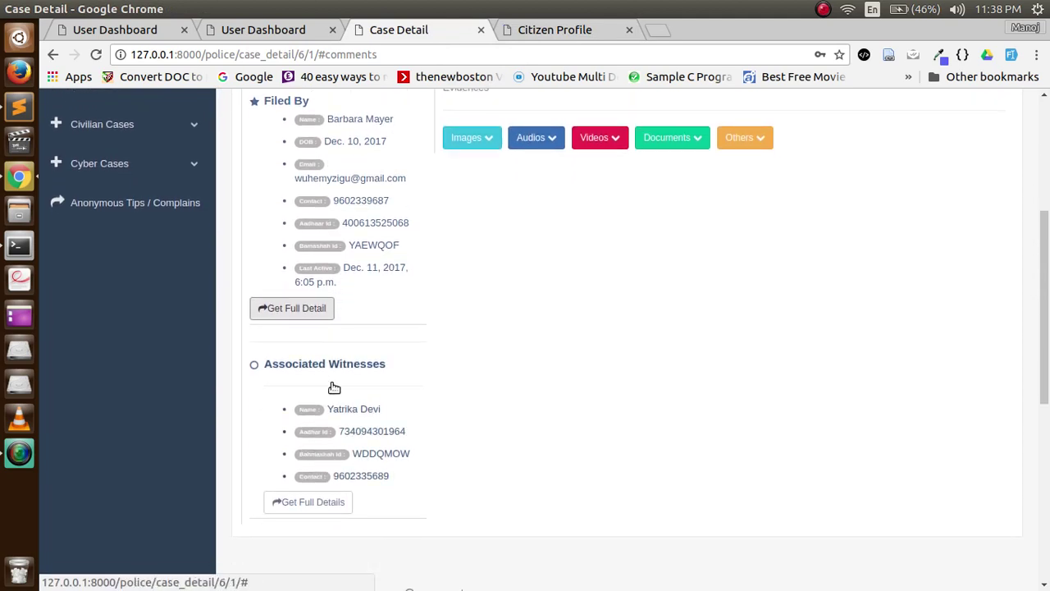
left_click(311, 501)
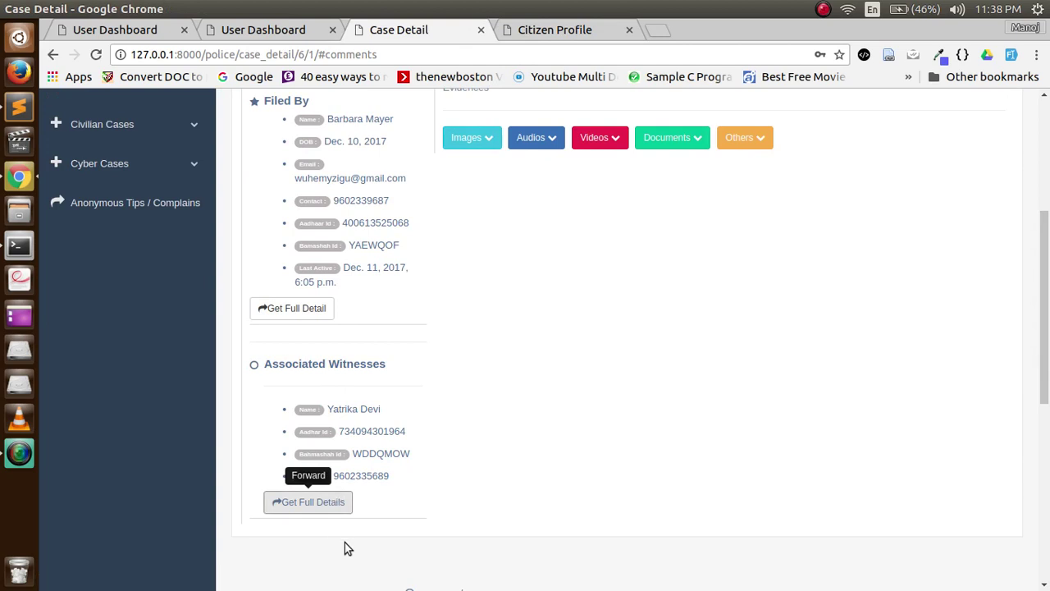
middle_click(326, 506)
left_click(680, 29)
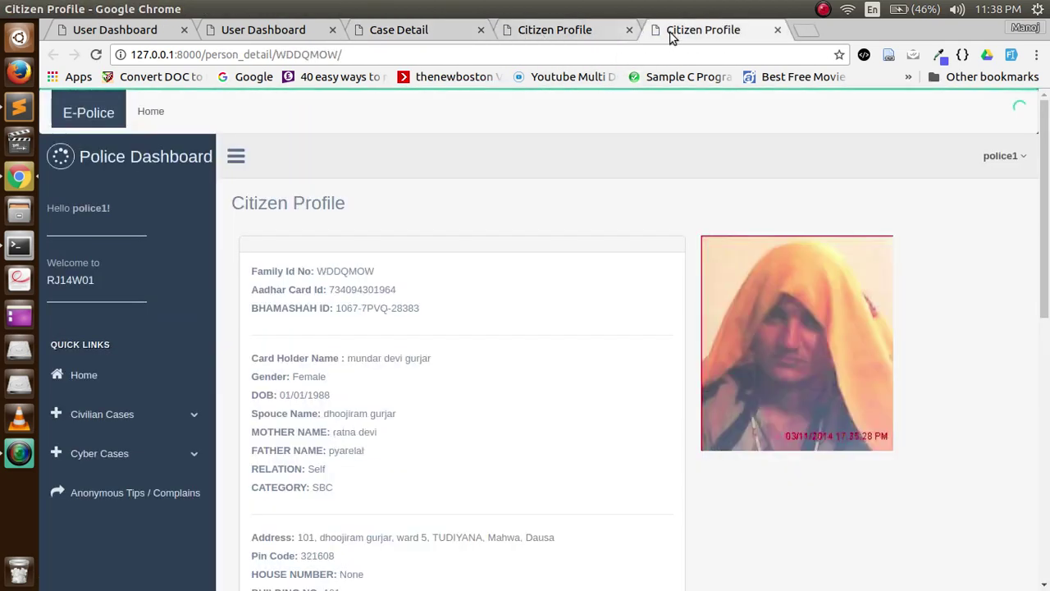
left_click(504, 33)
left_click(443, 30)
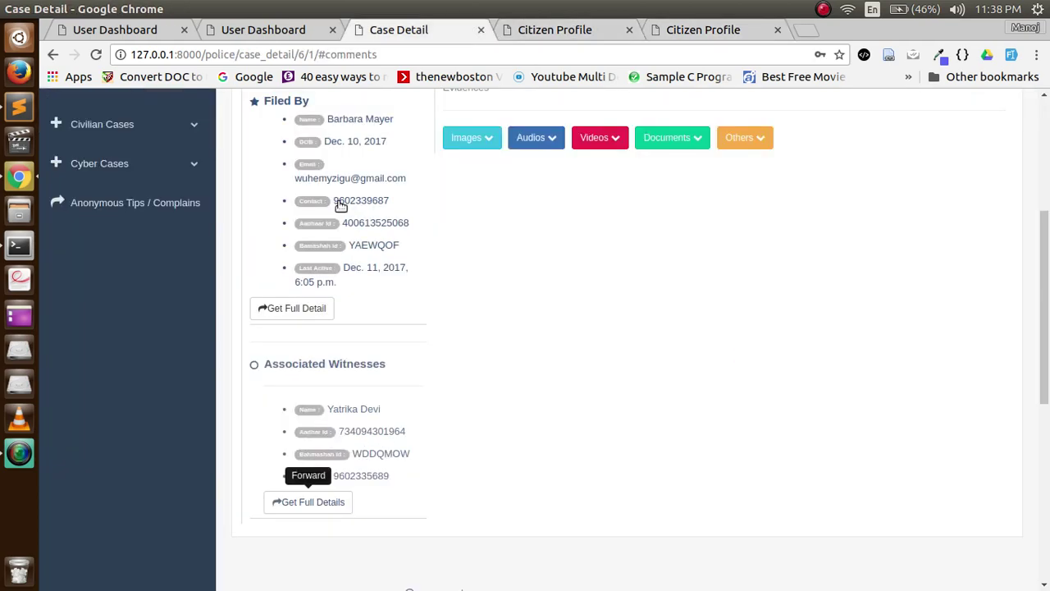
scroll(281, 274, "up", 3)
scroll(217, 306, "up", 1)
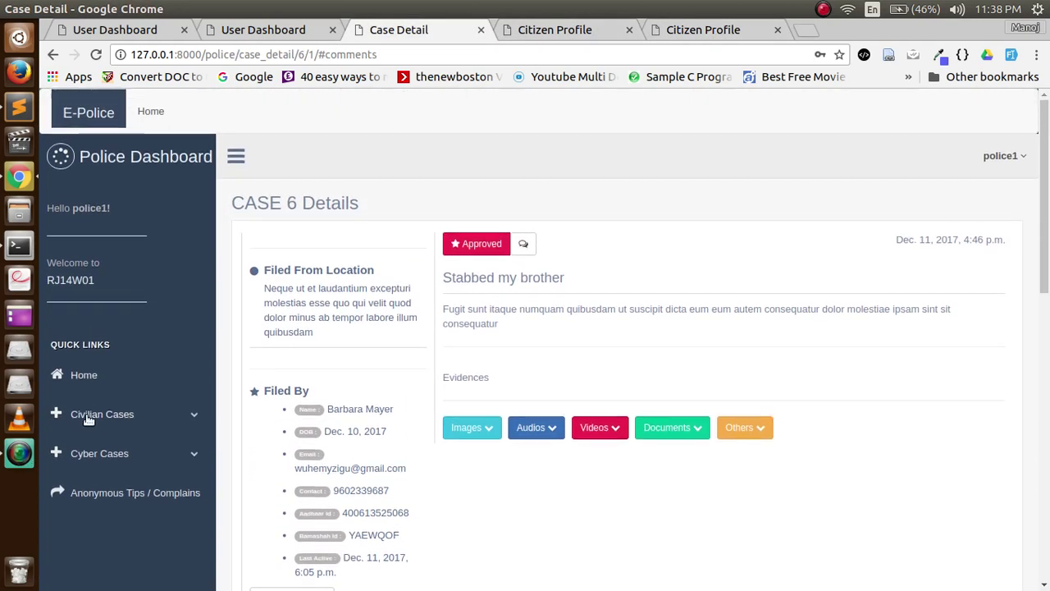
Step: Expand Civilian Cases and Cyber Cases, then show the Eavesdropping cyber cases
left_click(135, 413)
scroll(134, 410, "down", 2)
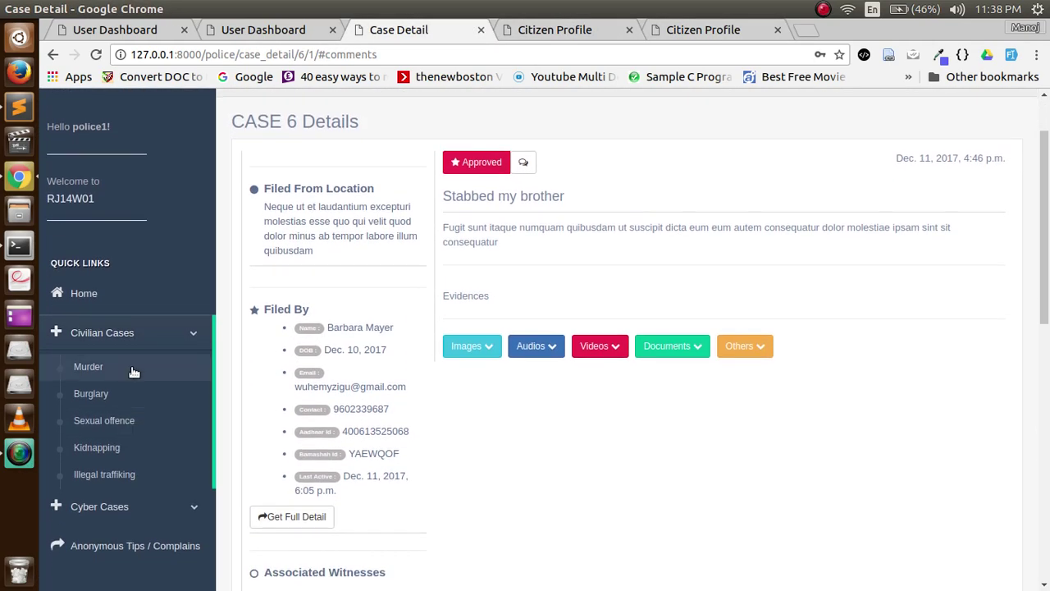
scroll(132, 425, "down", 2)
left_click(103, 424)
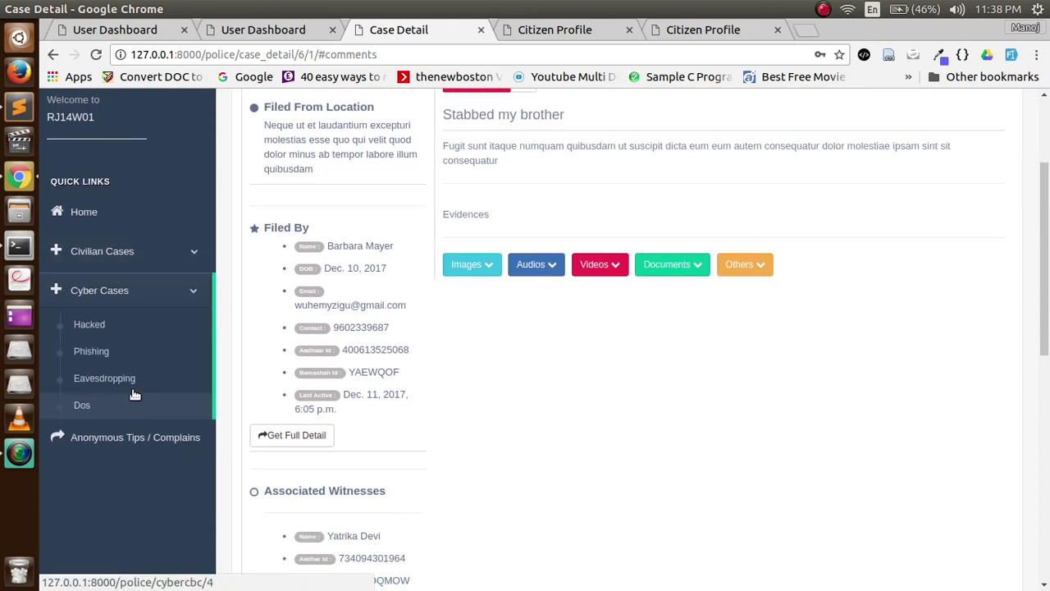
left_click(120, 384)
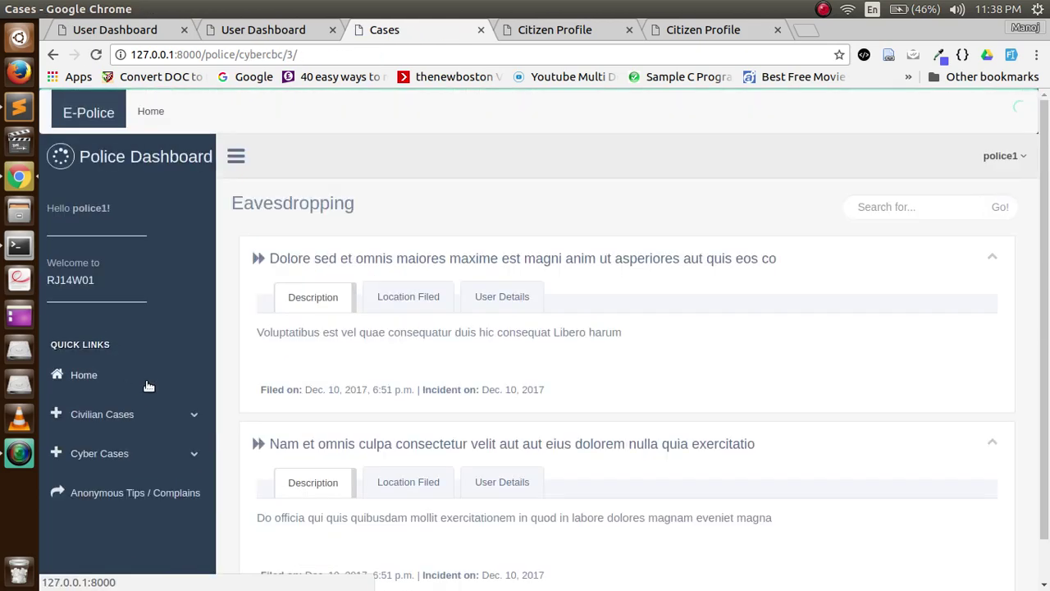
Step: Show the Dos cyber cases, then the Anonymous Tips / Complains list
scroll(439, 246, "down", 1)
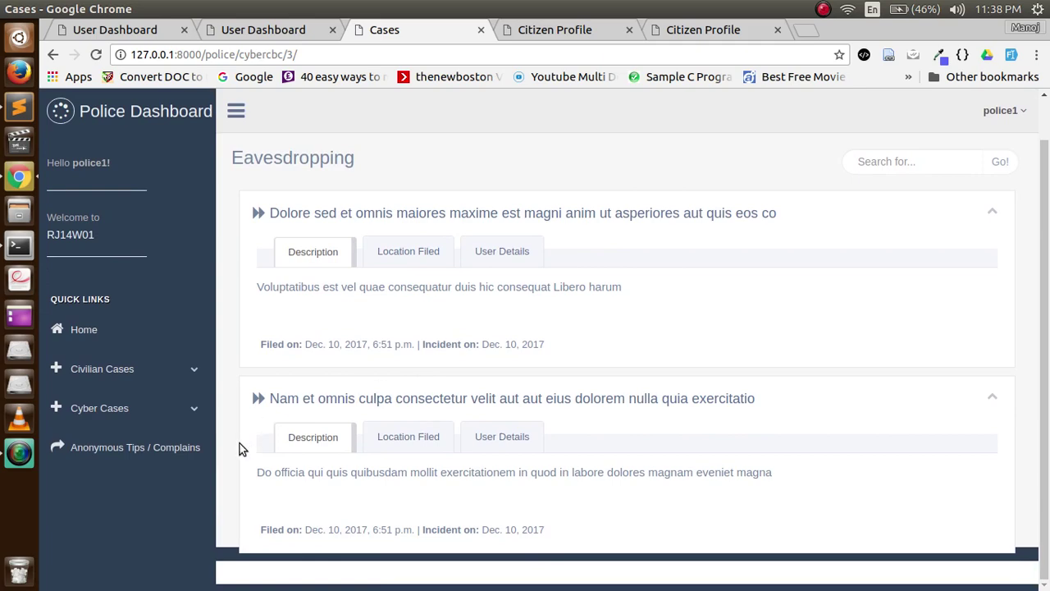
left_click(191, 409)
left_click(156, 454)
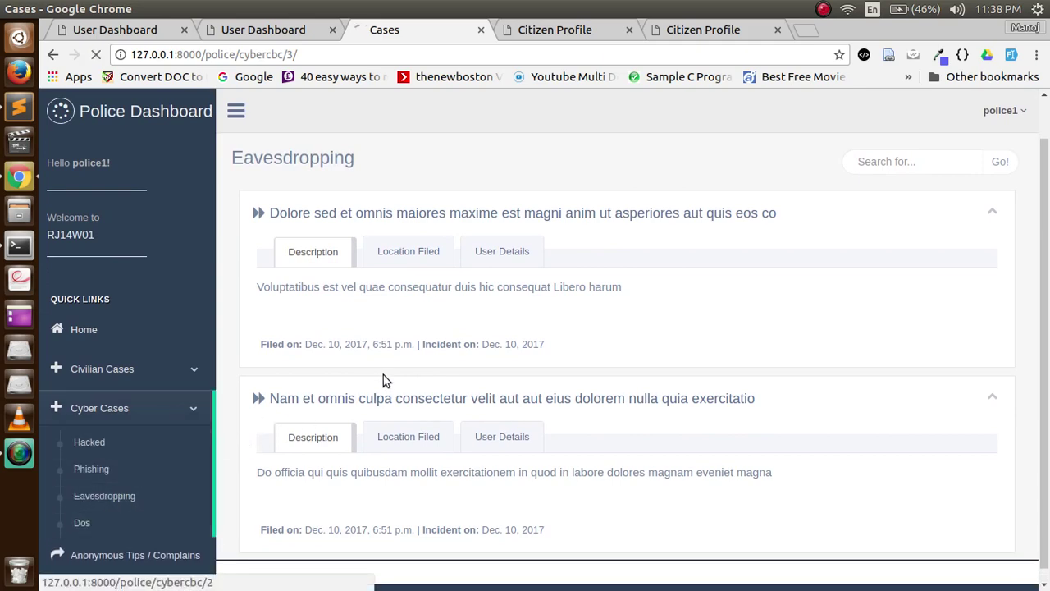
scroll(413, 347, "down", 1)
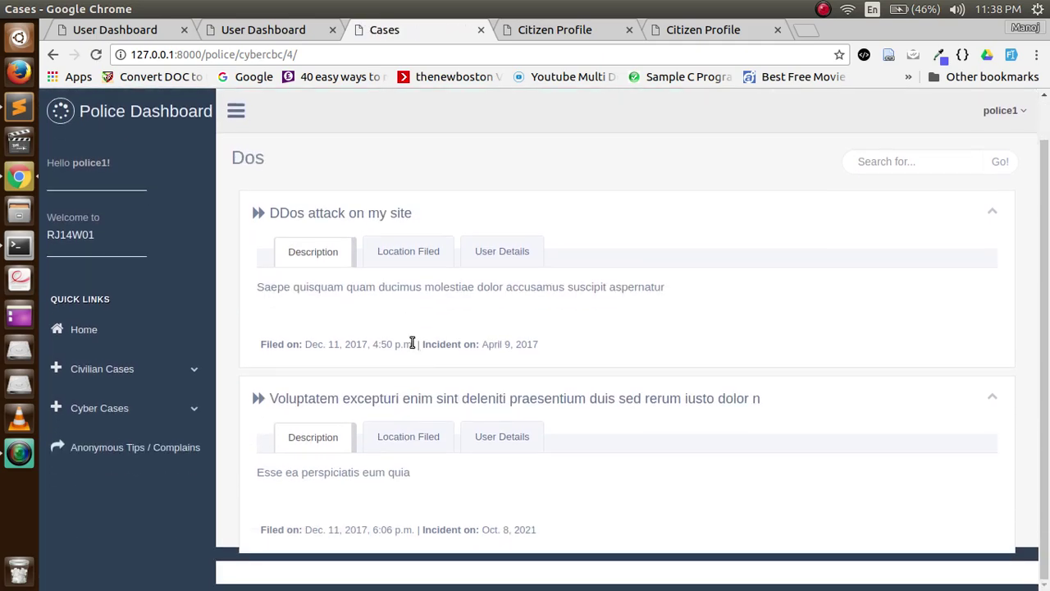
left_click(162, 449)
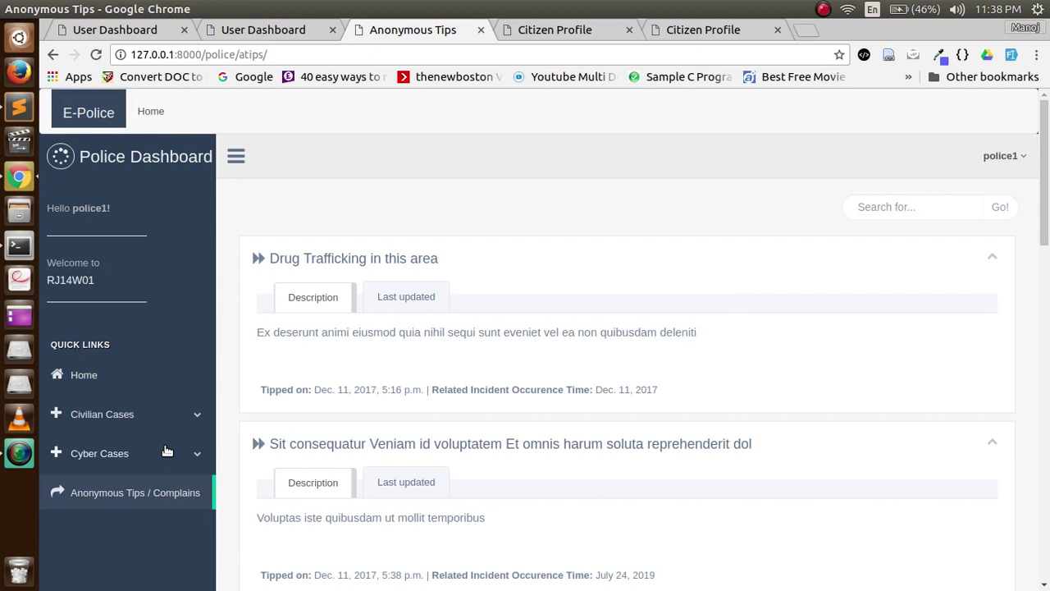
Step: View the 'Drug Trafficking in this area' tip's CASE 1 details, then go to the public home page
left_click(414, 259)
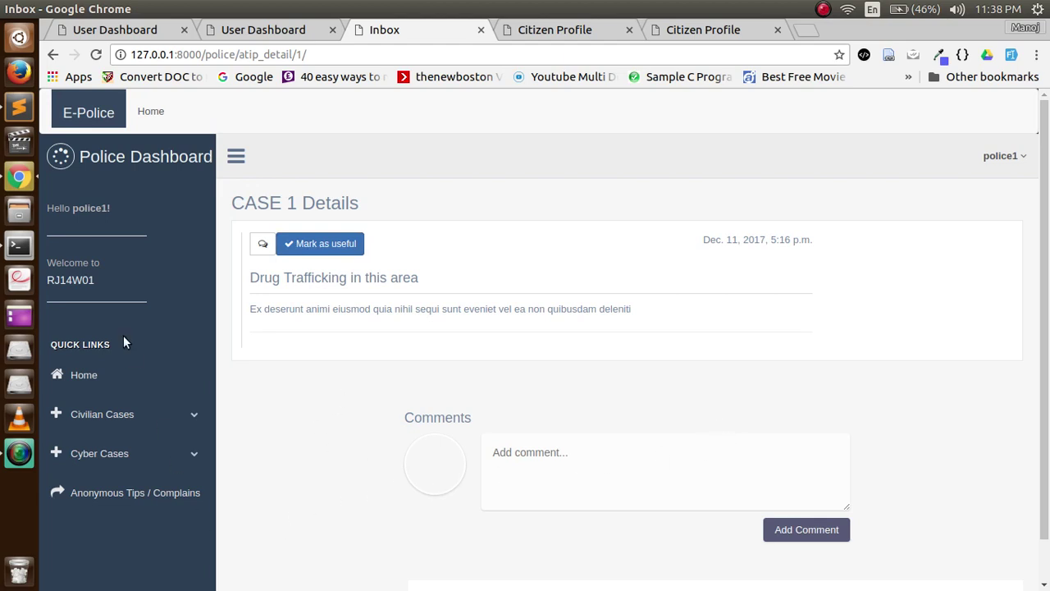
left_click(85, 374)
left_click_drag(1048, 250, 1048, 455)
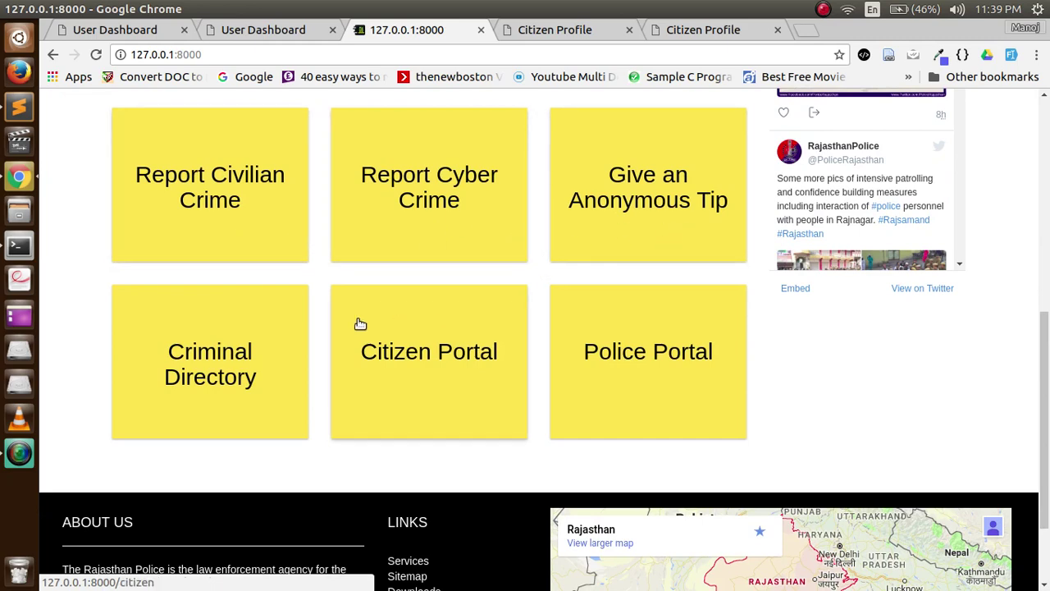
scroll(694, 374, "down", 3)
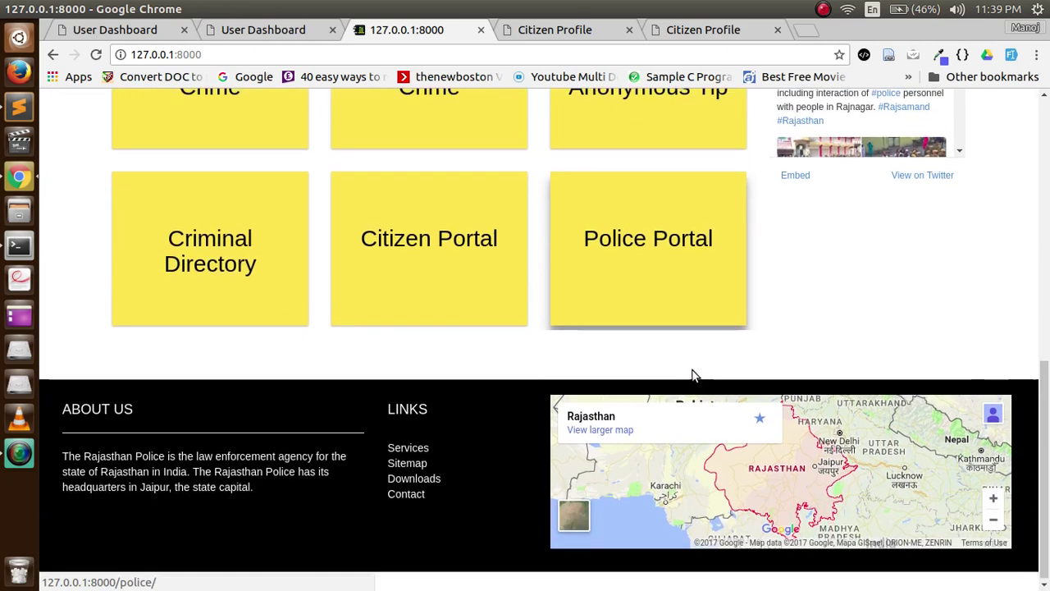
scroll(694, 369, "up", 12)
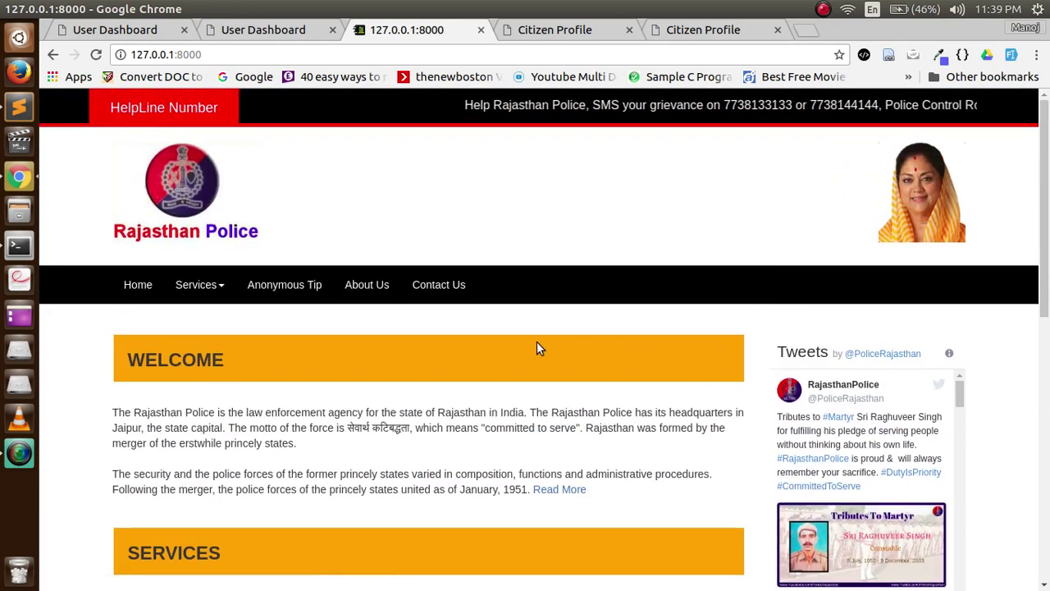